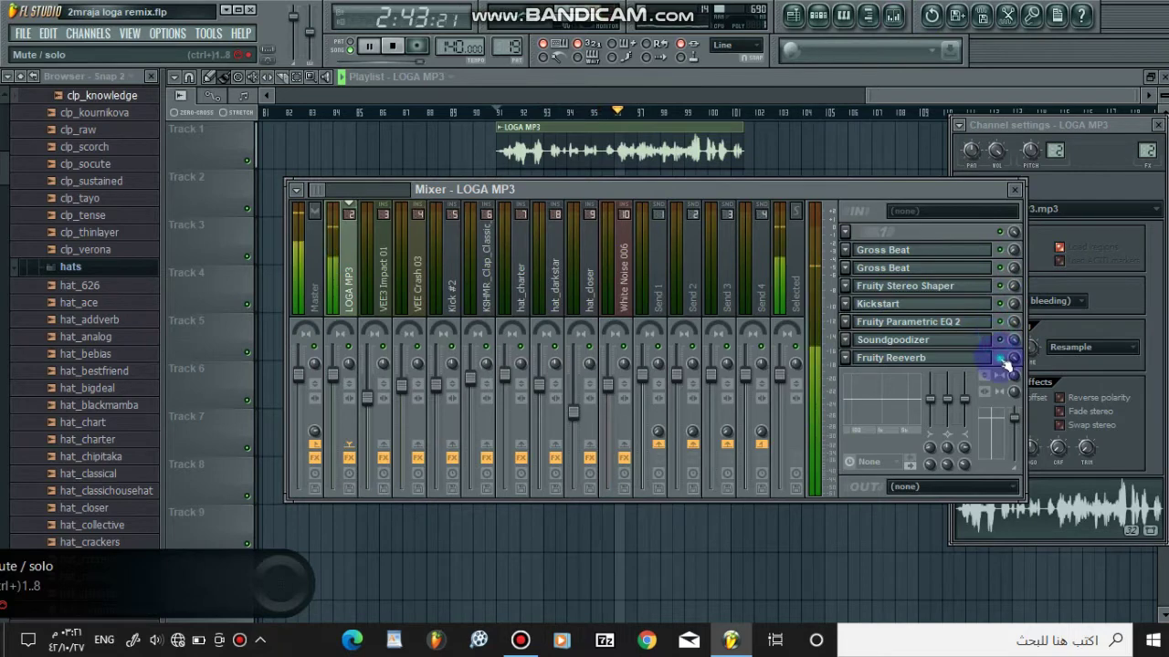
# Close the mixer, stop playback and delete the LOGA MP3 clip at bar 91 on Track 1
pyautogui.click(1031, 95)
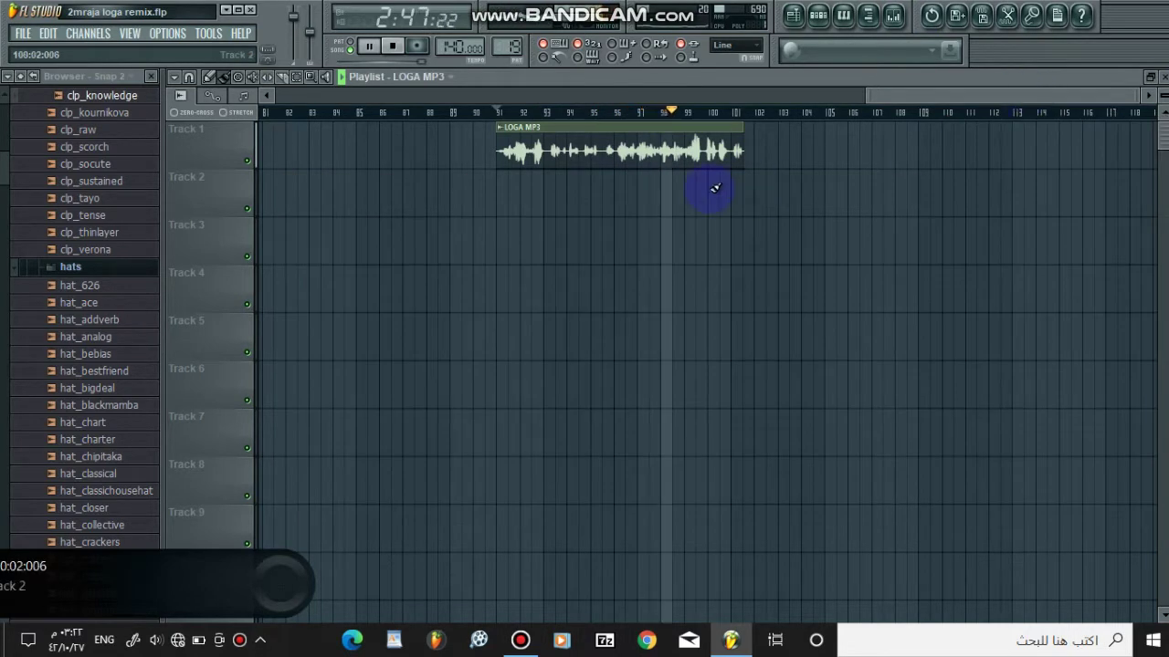
pyautogui.press('space')
pyautogui.rightClick(712, 155)
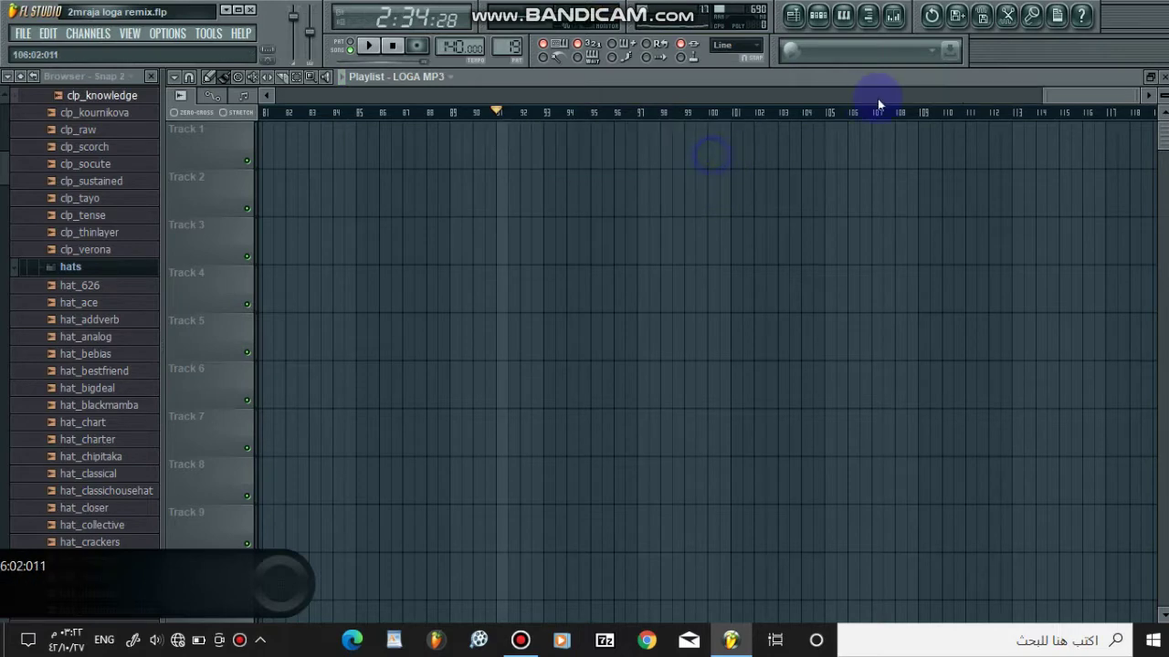
# Mute Tracks 1, 5 and 6 and listen to the remaining arrangement from bar 5
pyautogui.moveTo(1129, 97); pyautogui.dragTo(511, 99)
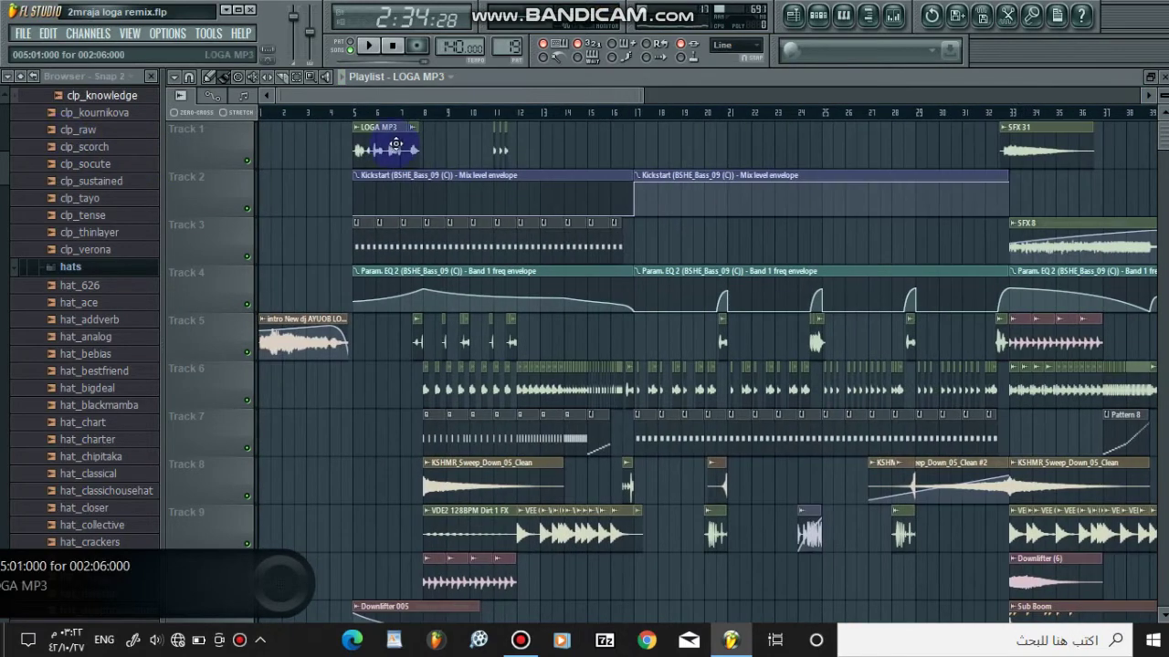
pyautogui.click(248, 160)
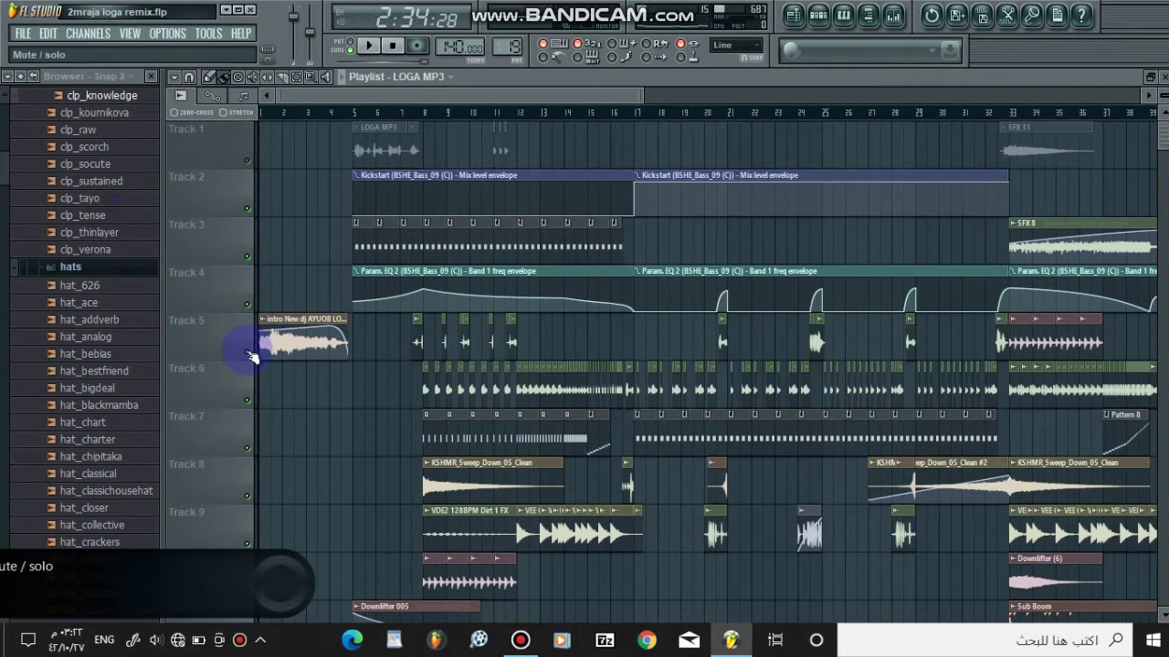
pyautogui.click(247, 353)
pyautogui.click(246, 400)
pyautogui.click(356, 142)
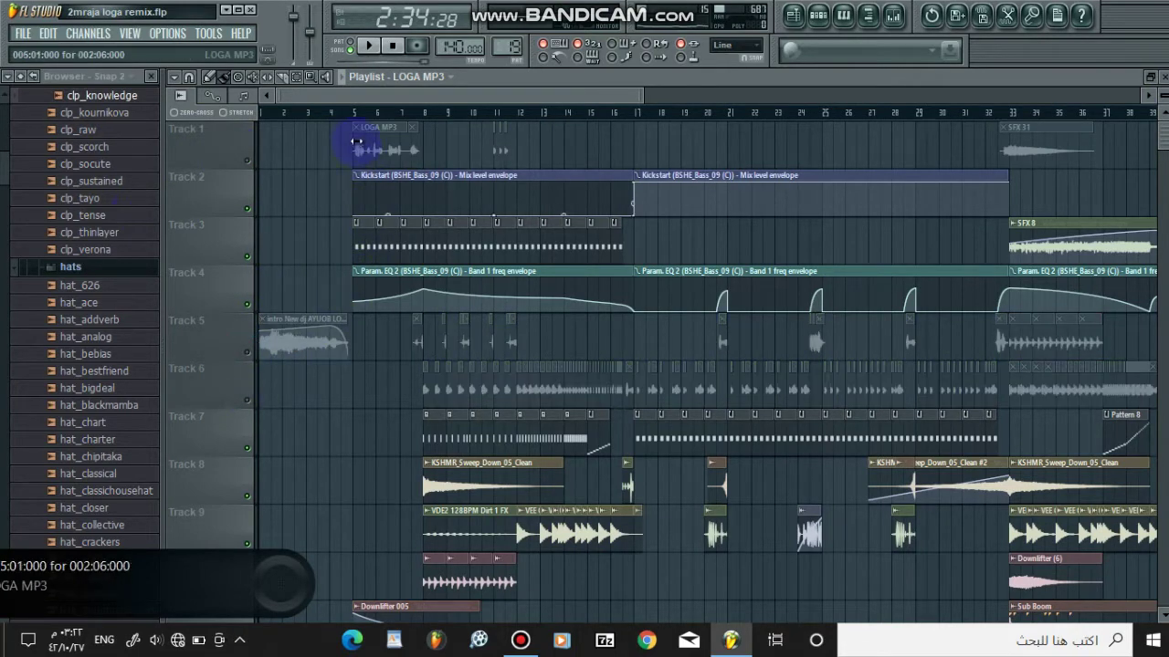
pyautogui.click(356, 115)
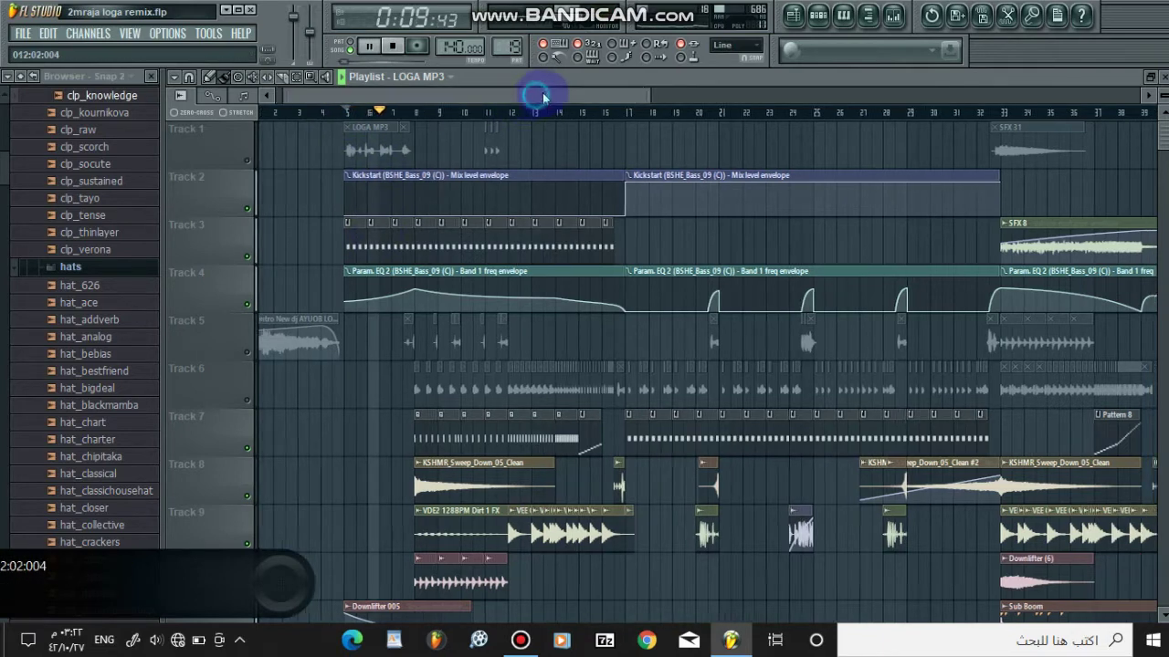
pyautogui.scroll(-6, 707, 365)
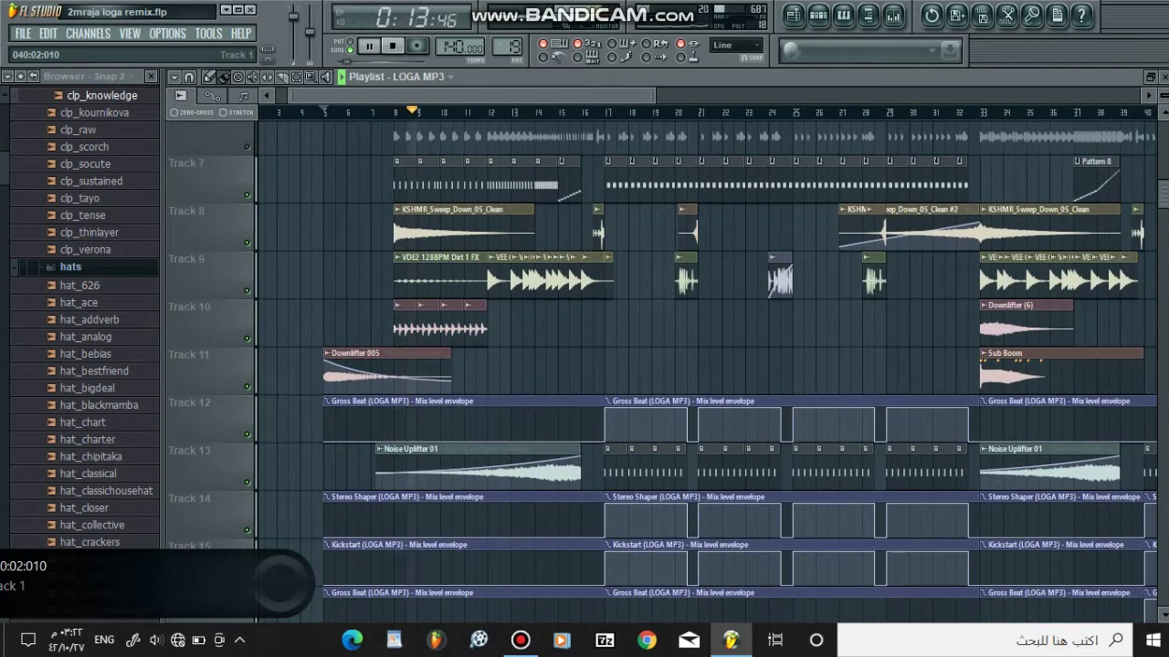
pyautogui.press('space')
# Solo Tracks 7, 9 and 10 in turn and audition them from bar 8
pyautogui.rightClick(246, 195)
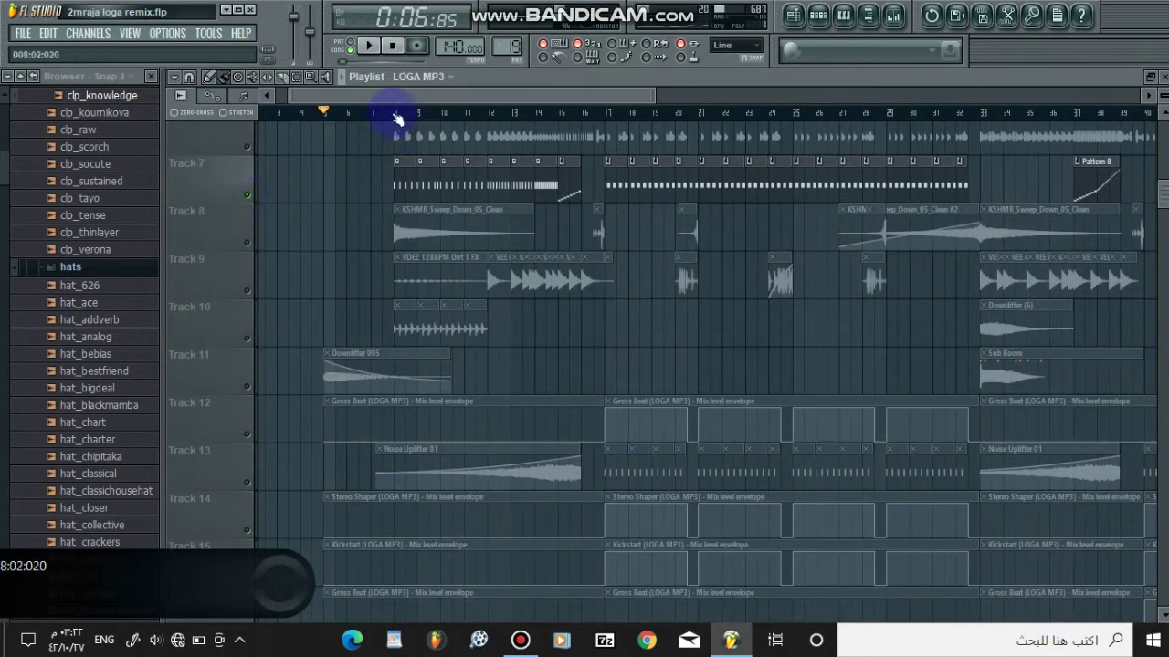
pyautogui.click(394, 112)
pyautogui.click(225, 262)
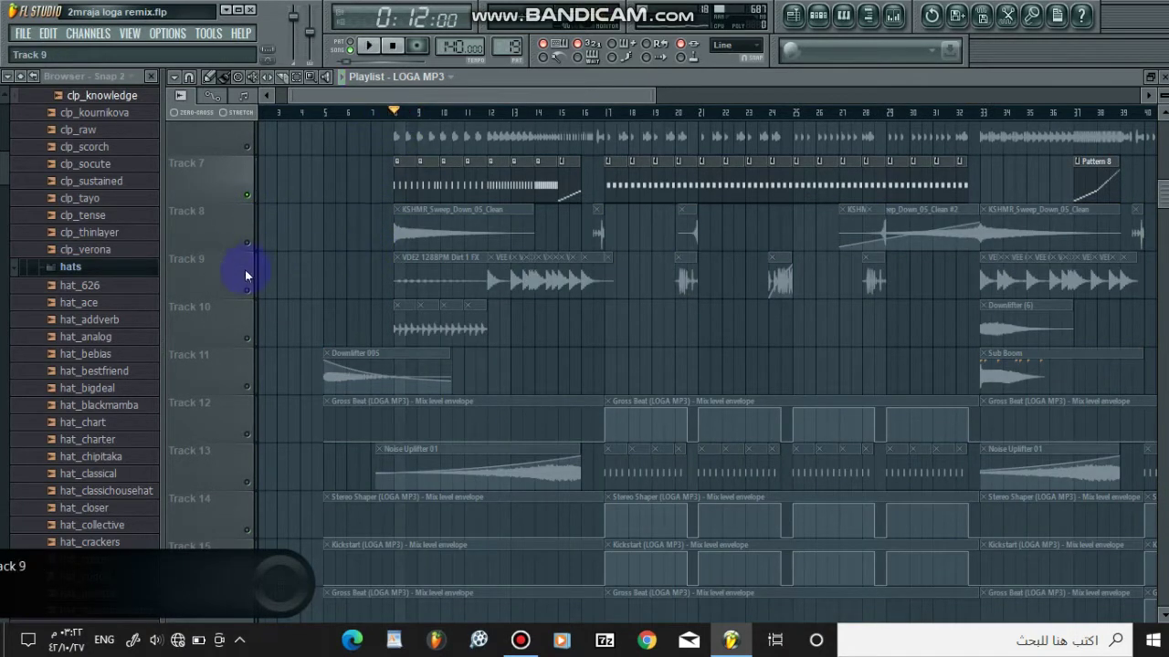
pyautogui.rightClick(246, 290)
pyautogui.press('space')
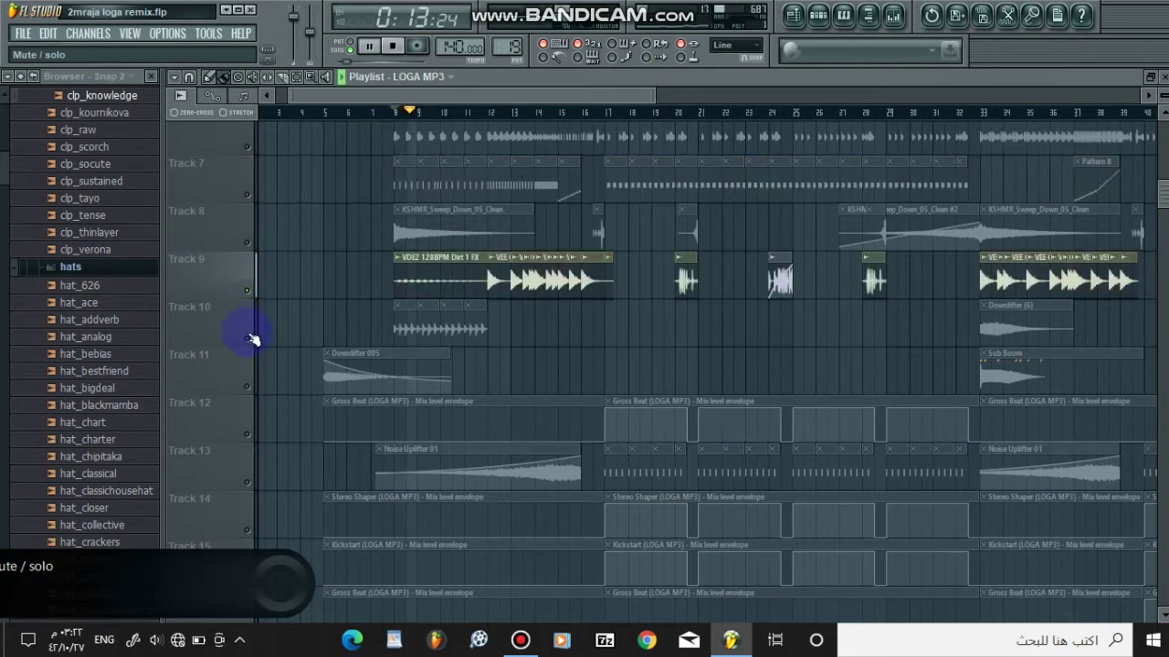
pyautogui.press('space')
pyautogui.rightClick(247, 337)
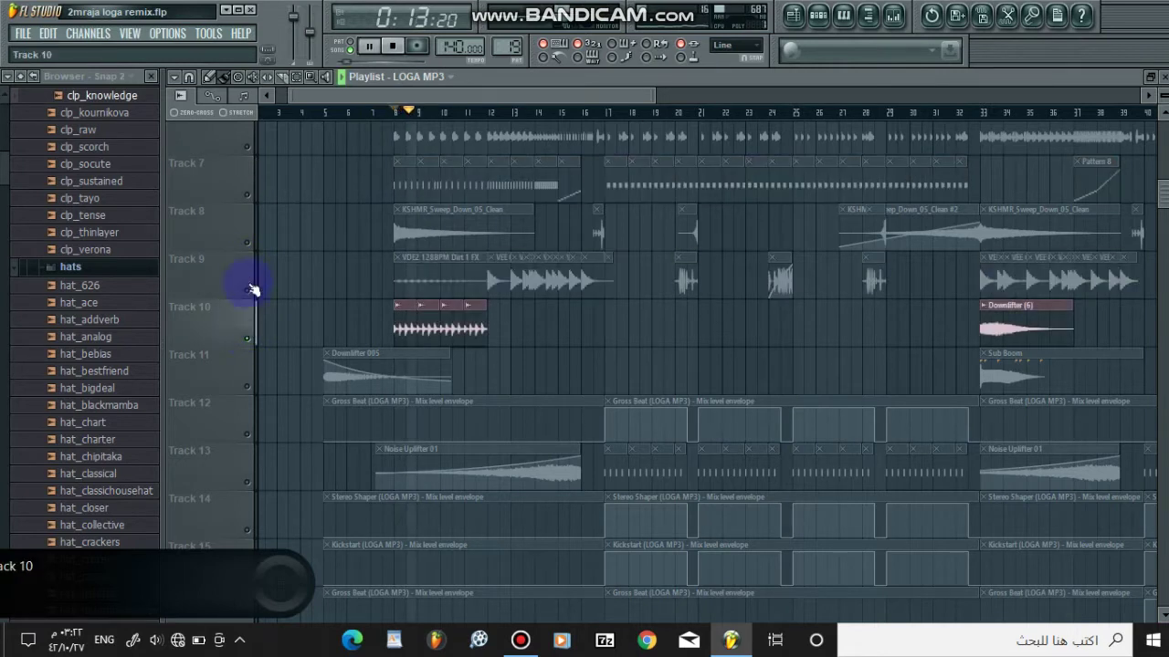
# Add Tracks 8 and 9 to the soloed Track 10, listen, restore all tracks and stop playback
pyautogui.click(246, 242)
pyautogui.click(247, 291)
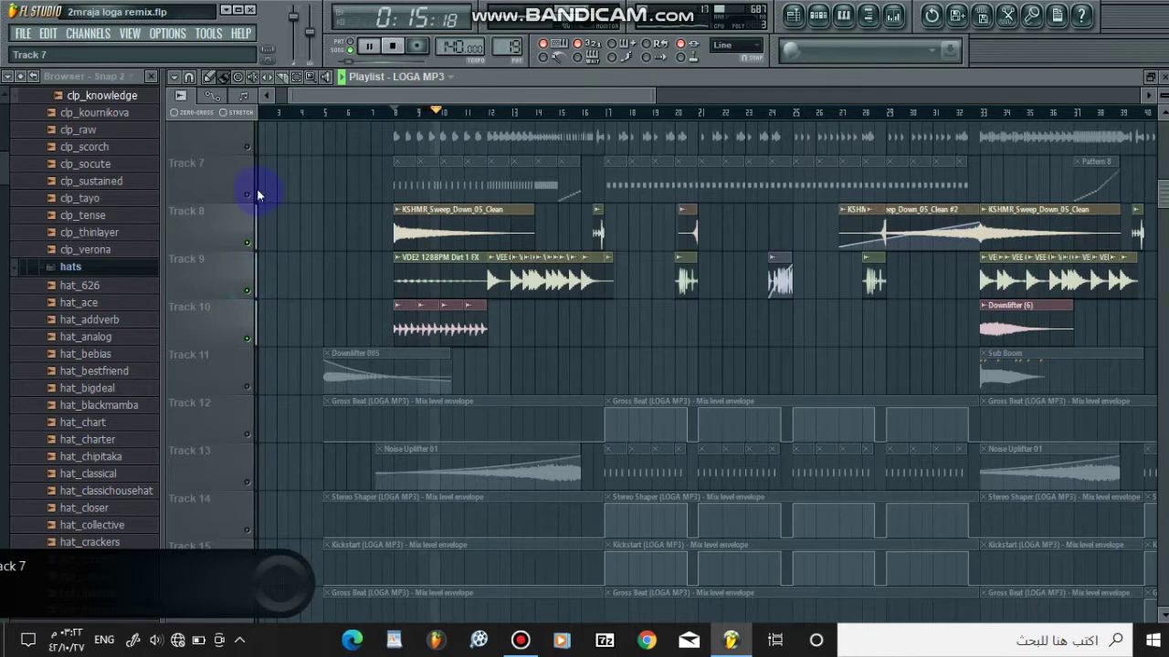
pyautogui.click(247, 194)
pyautogui.rightClick(247, 193)
pyautogui.rightClick(247, 193)
pyautogui.press('space')
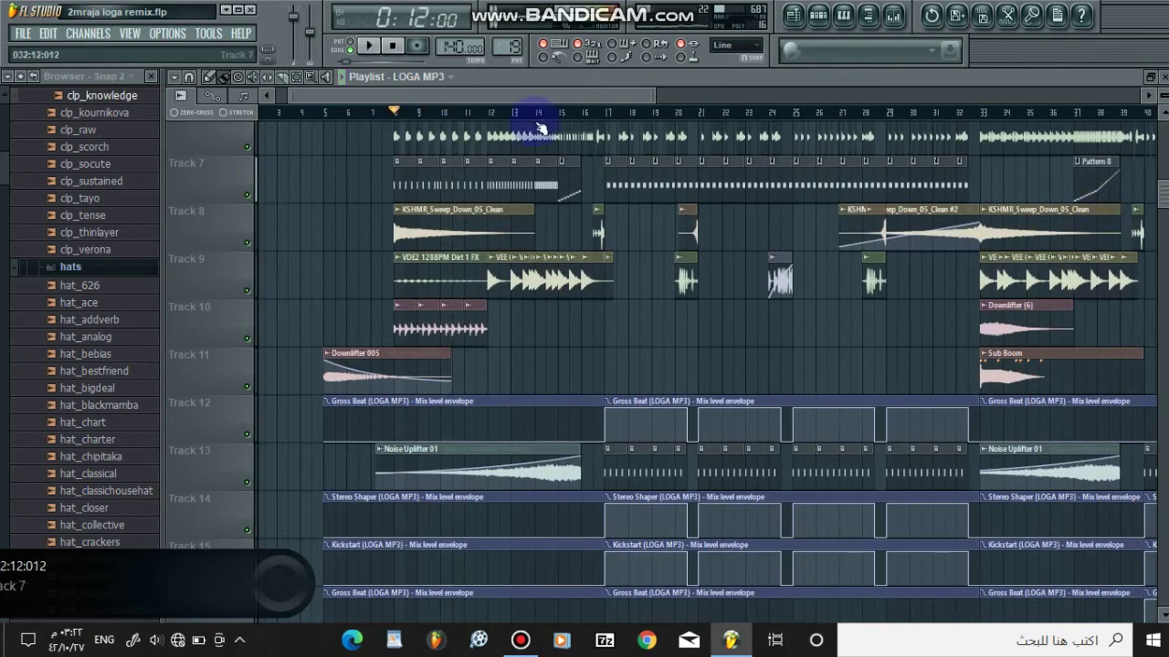
# Open the Pattern 11 bass notes from Track 3 in the piano roll and play them in pattern mode
pyautogui.scroll(5, 291, 157)
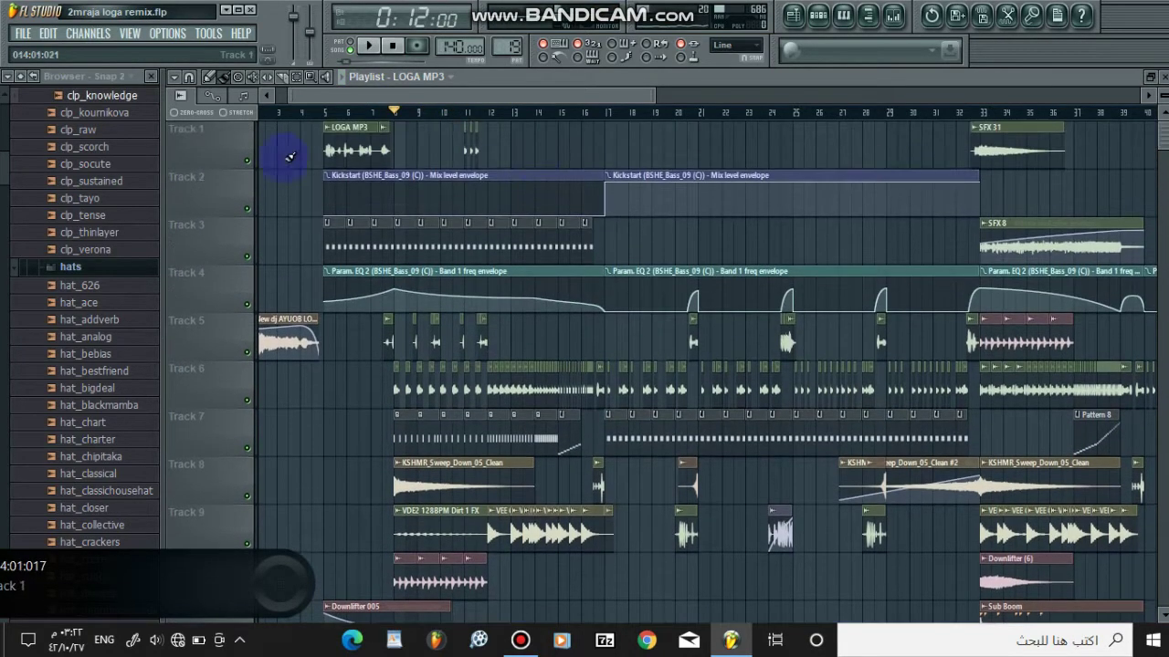
pyautogui.click(326, 111)
pyautogui.press('space')
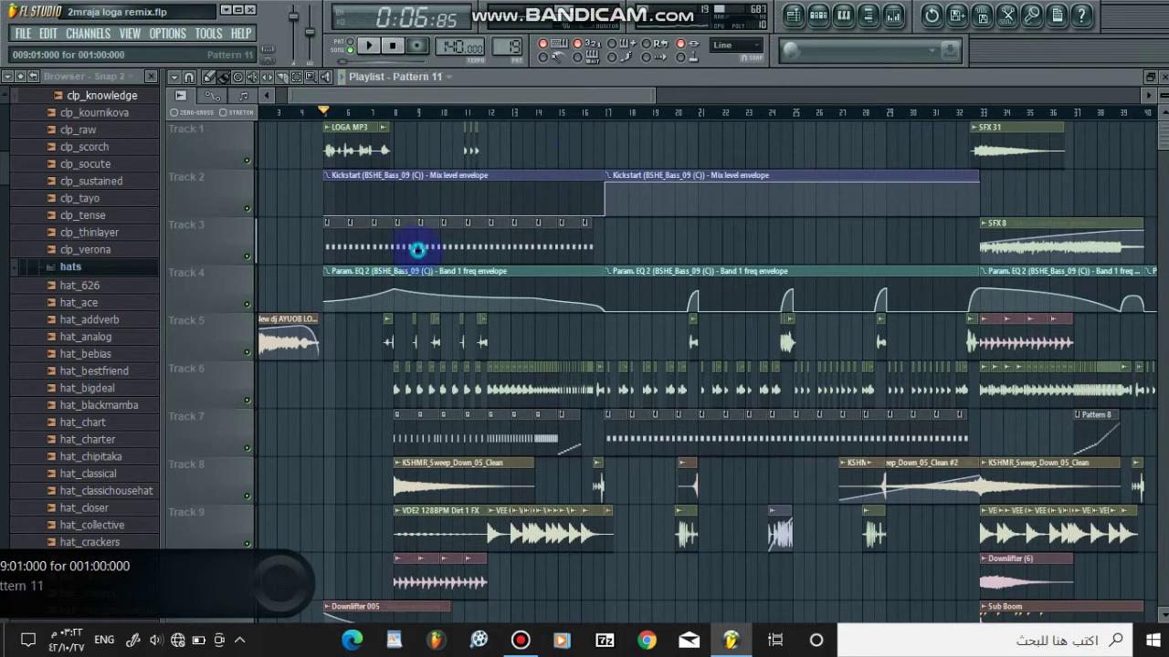
pyautogui.doubleClick(417, 248)
pyautogui.click(359, 44)
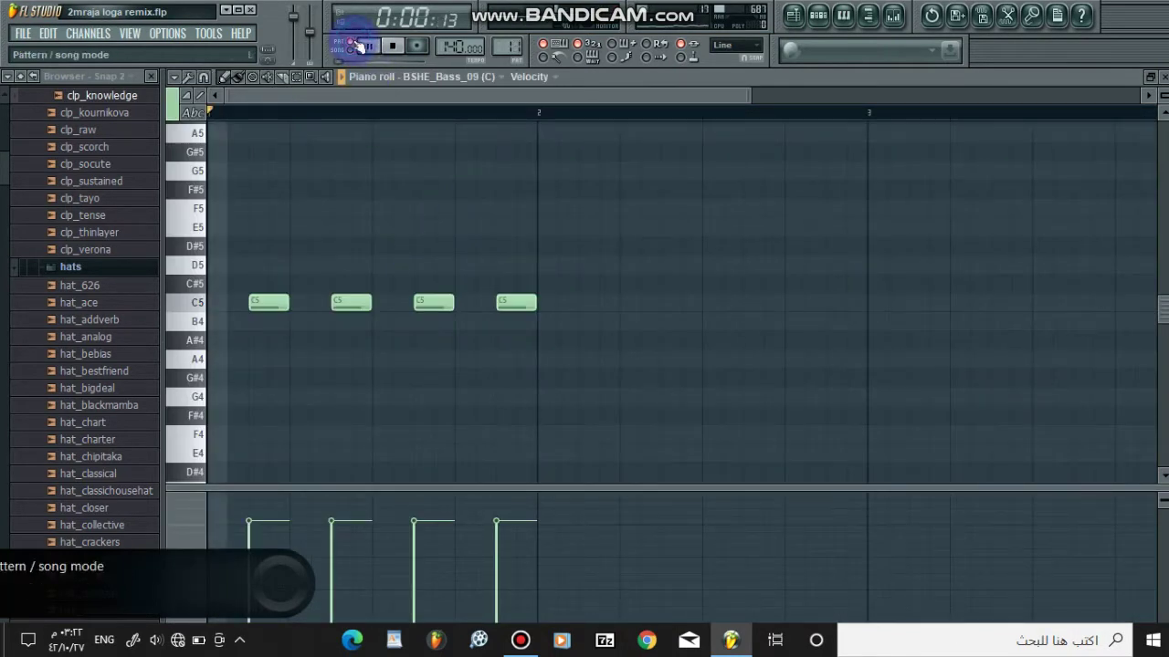
# Inspect the channel settings of BSHE_Bass_09 (C) from the channel rack and return to the playlist
pyautogui.click(812, 18)
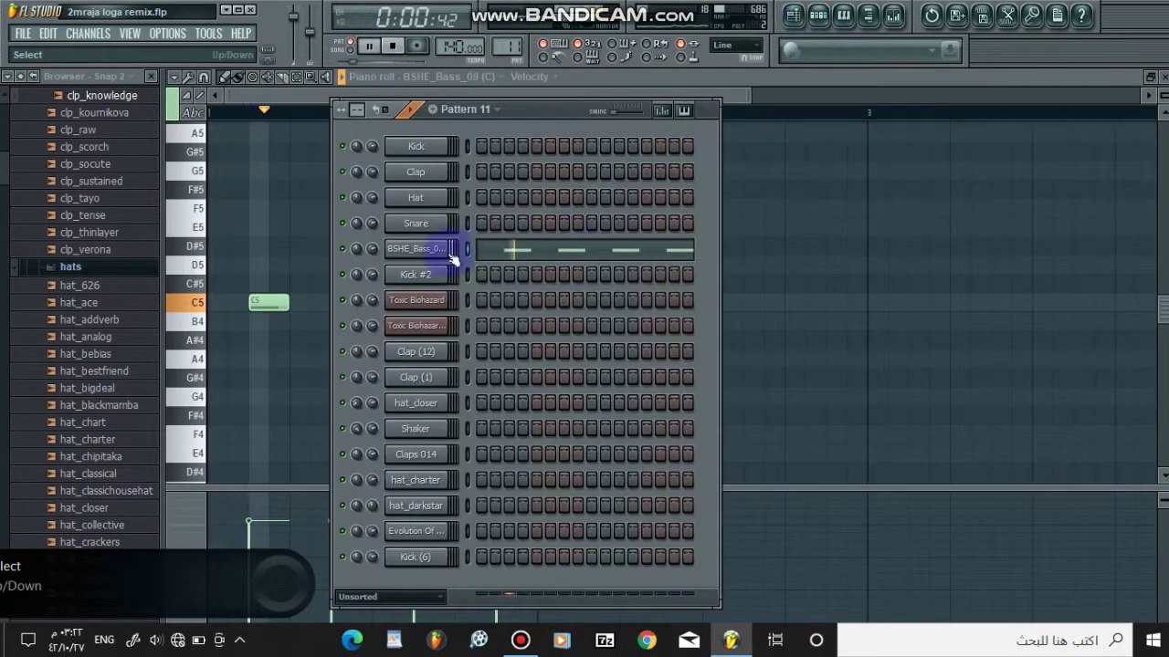
pyautogui.press('space')
pyautogui.click(422, 250)
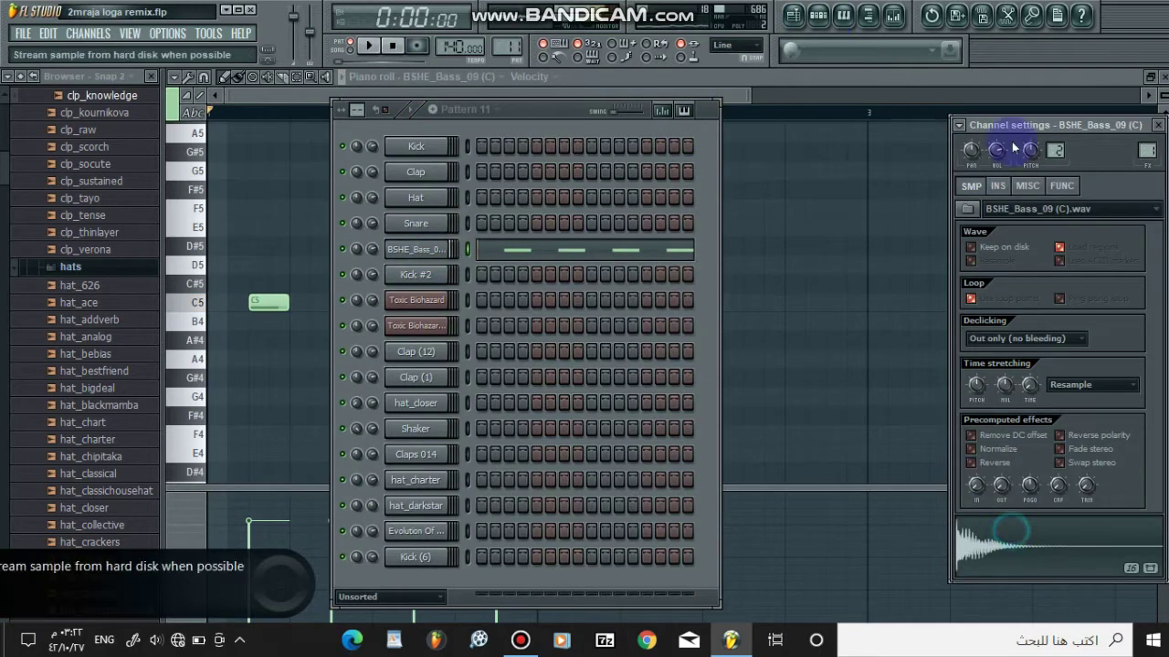
pyautogui.press('F7')
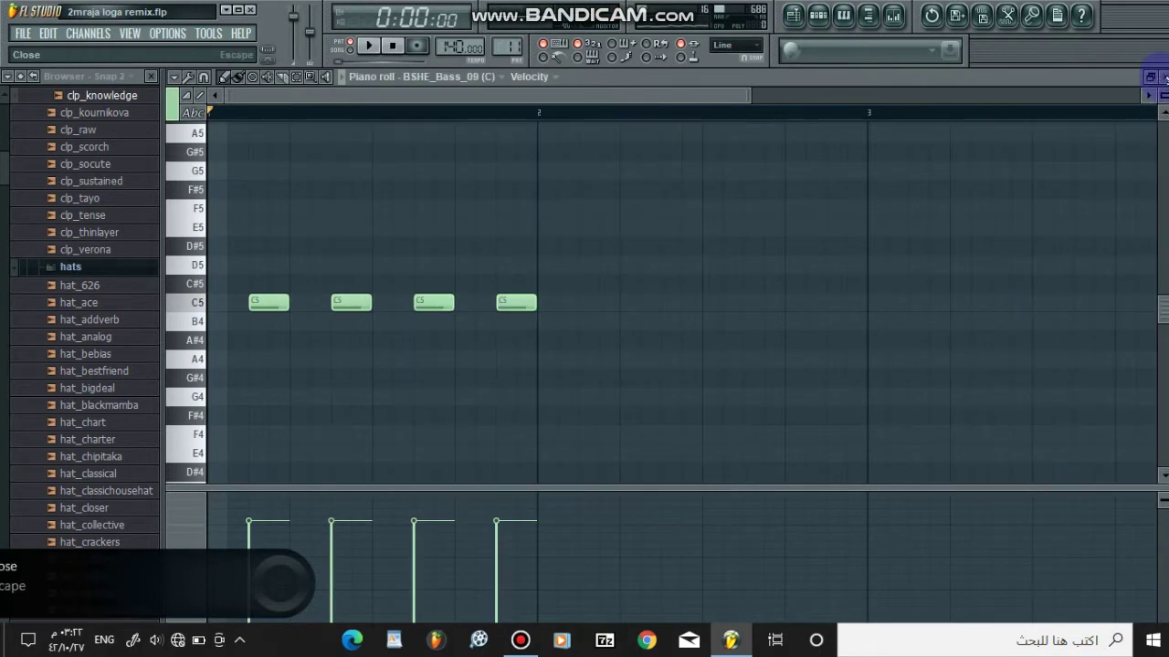
pyautogui.click(1164, 78)
pyautogui.press('F5')
# Play the arrangement in song mode from bar 7
pyautogui.click(324, 117)
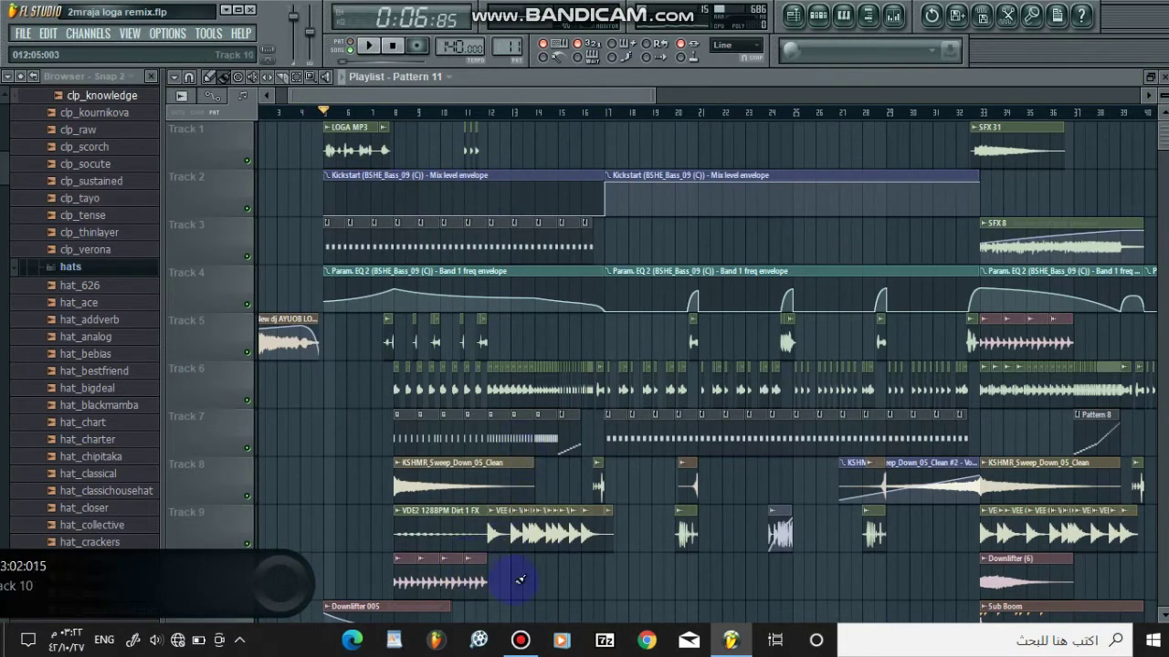
pyautogui.click(409, 112)
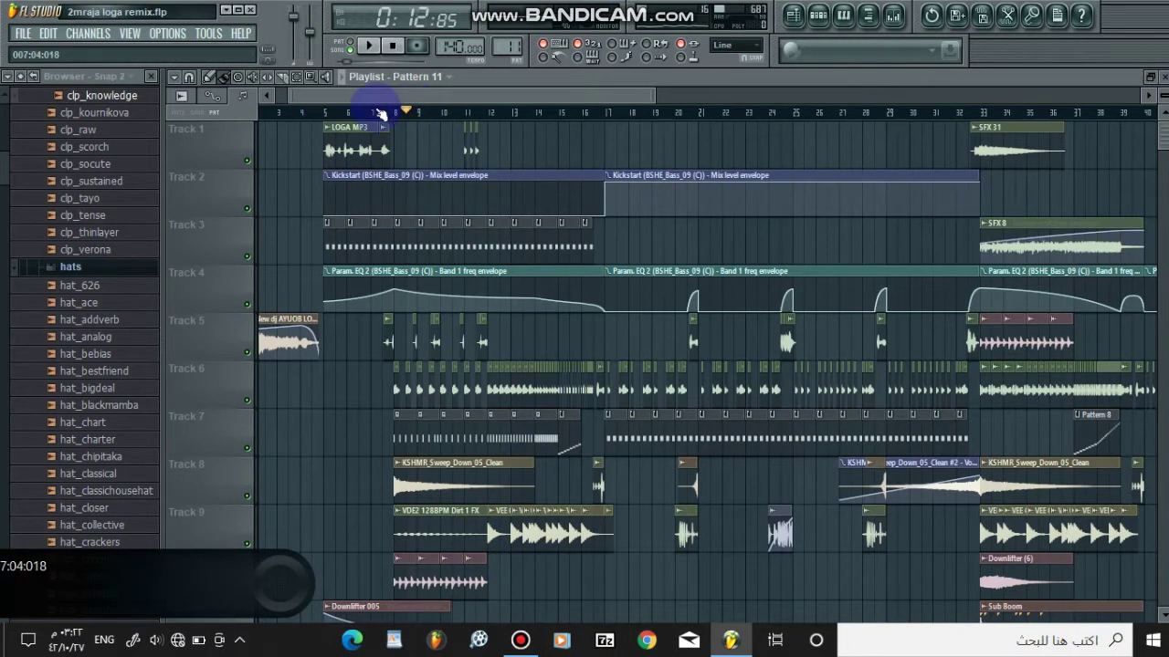
pyautogui.click(376, 112)
pyautogui.press('space')
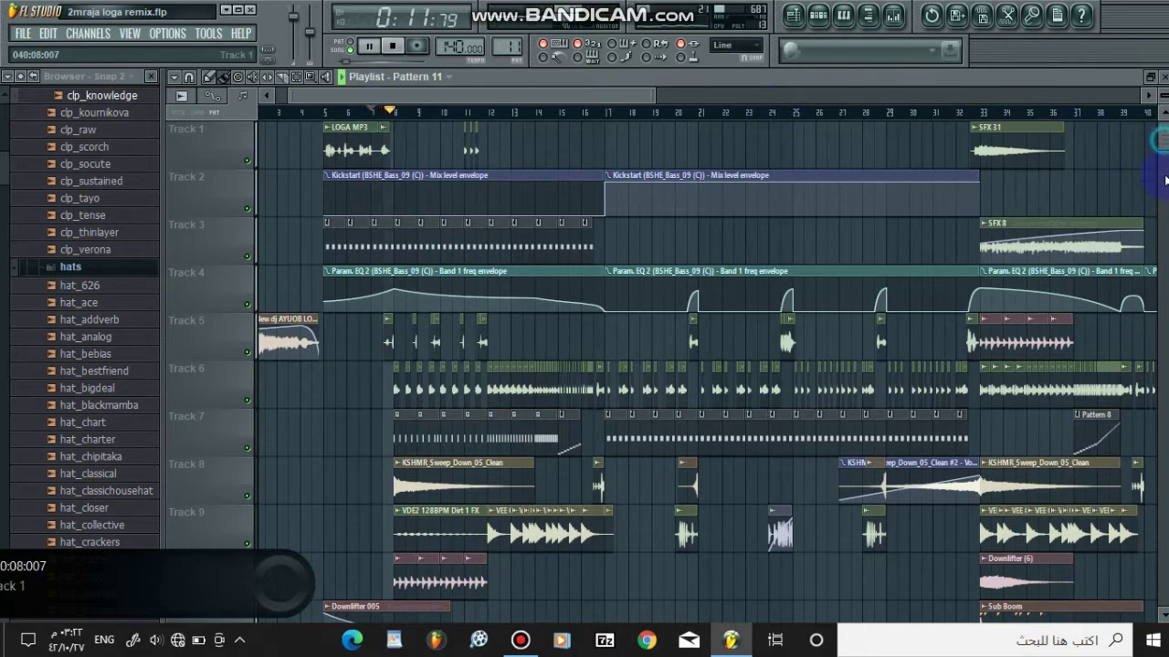
# Stop playback, open the pattern clip at bar 8 of Track 19 and close the channel rack
pyautogui.moveTo(1164, 180); pyautogui.dragTo(1164, 261)
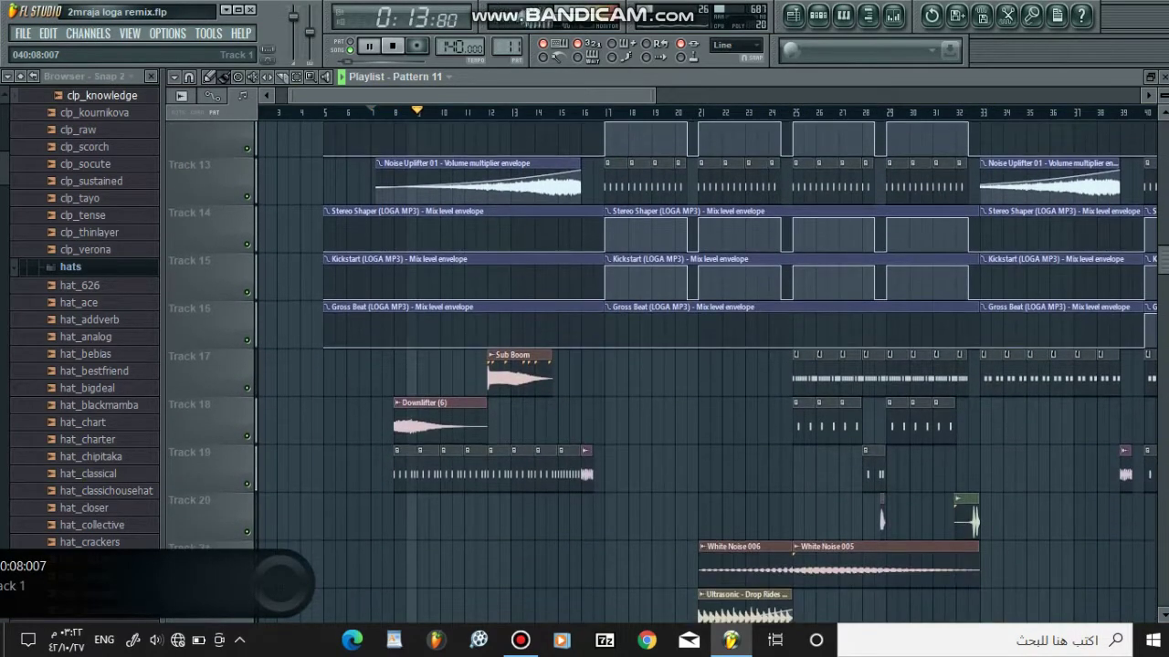
pyautogui.press('space')
pyautogui.doubleClick(404, 465)
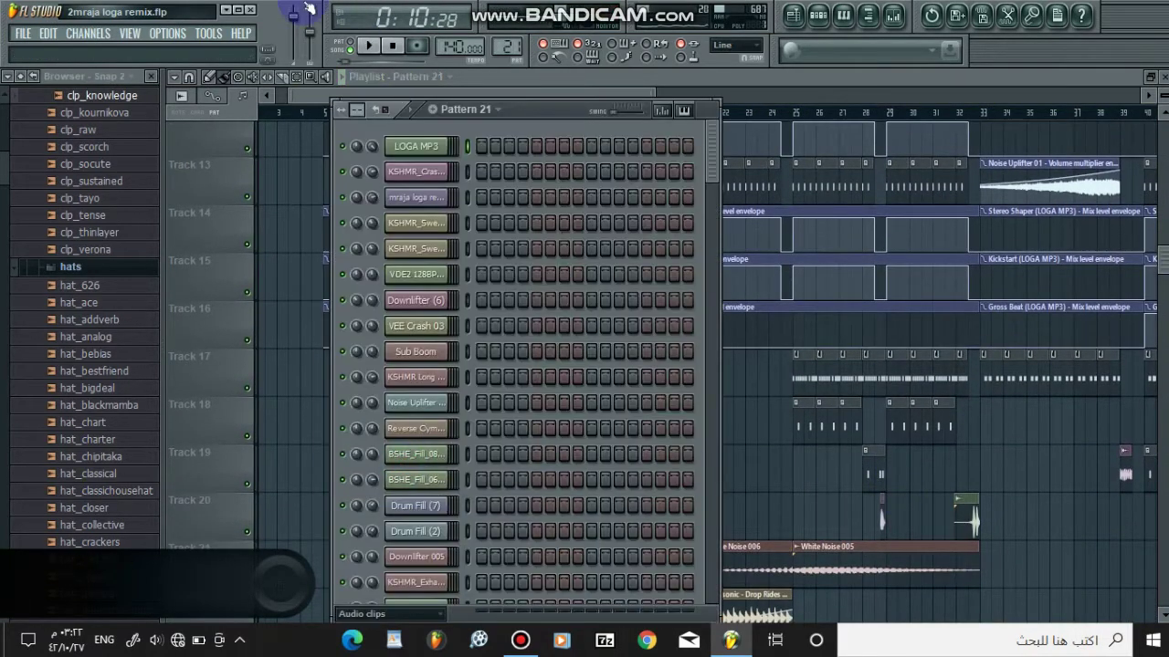
pyautogui.click(642, 81)
# Listen to the song from bar 6 while reviewing the upper tracks' clips, and stop playback
pyautogui.click(356, 113)
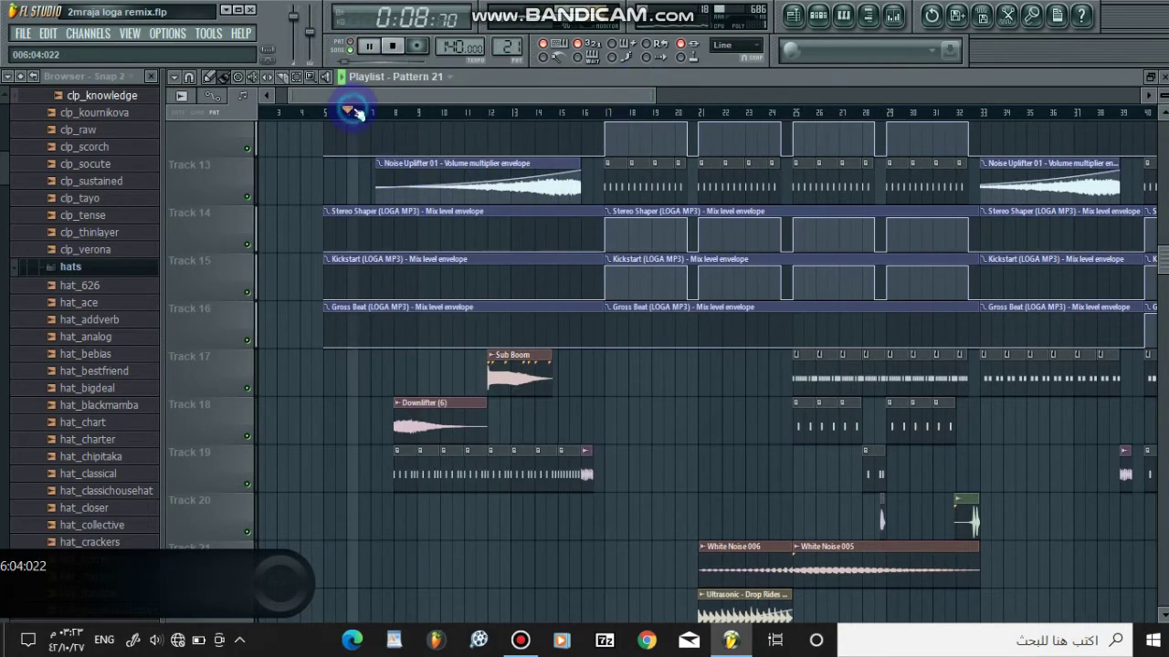
pyautogui.scroll(7, 709, 373)
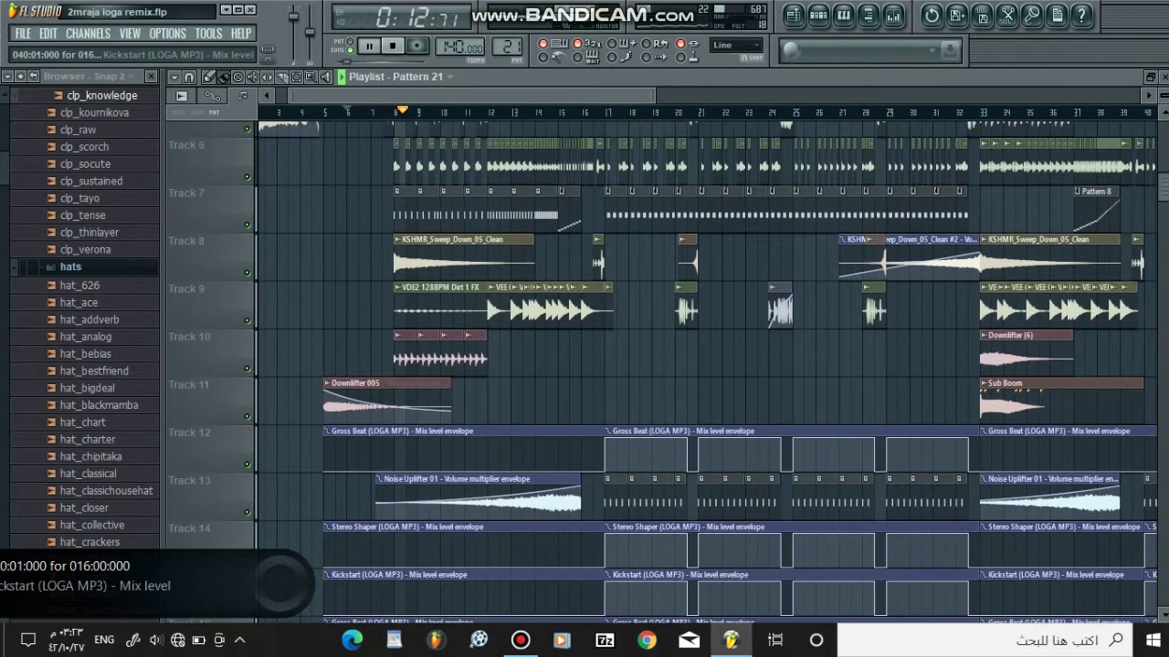
pyautogui.scroll(3, 278, 584)
pyautogui.scroll(2, 708, 373)
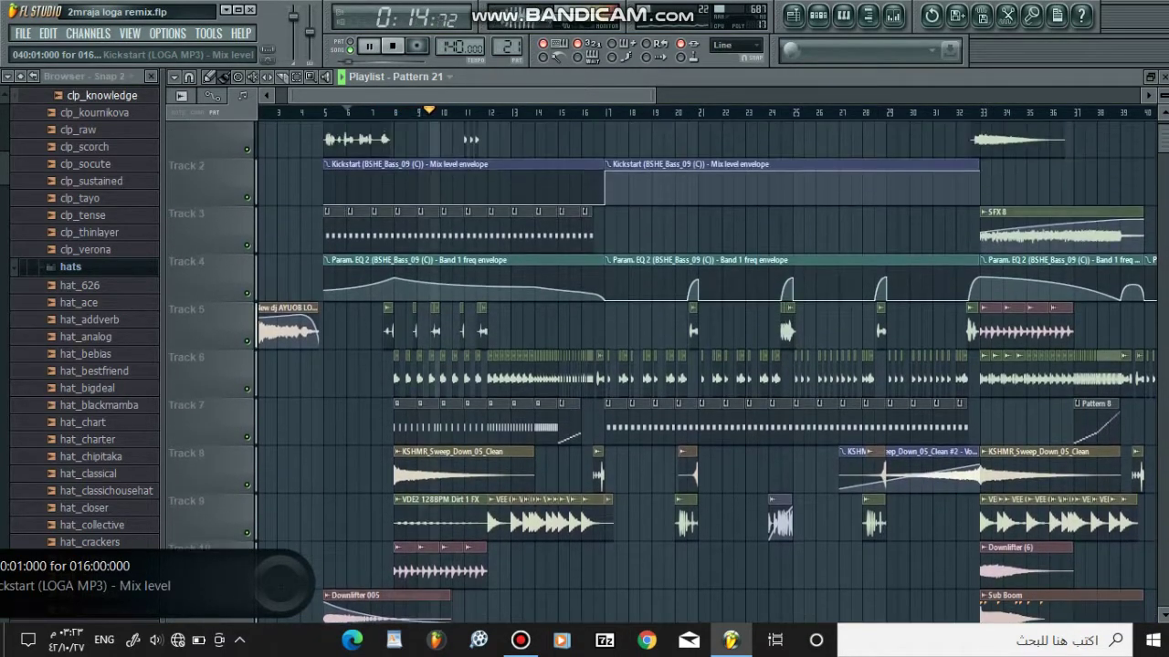
pyautogui.moveTo(652, 95); pyautogui.dragTo(490, 103)
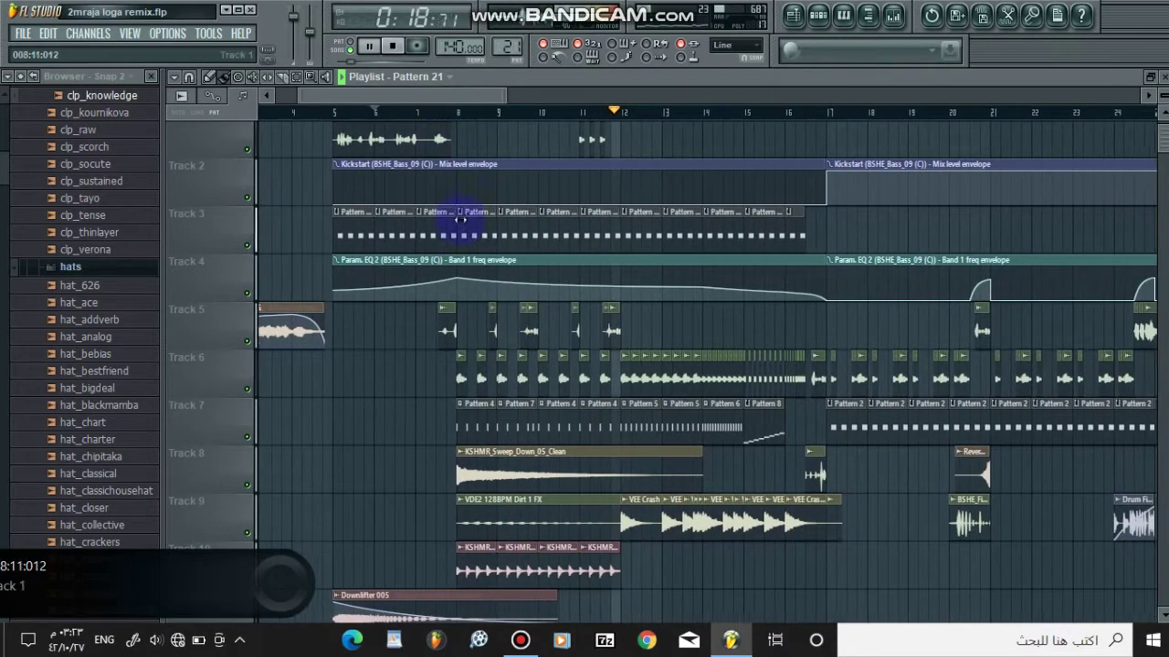
pyautogui.press('space')
# Solo Track 5 and audition its clips from bar 7
pyautogui.rightClick(246, 340)
pyautogui.click(426, 114)
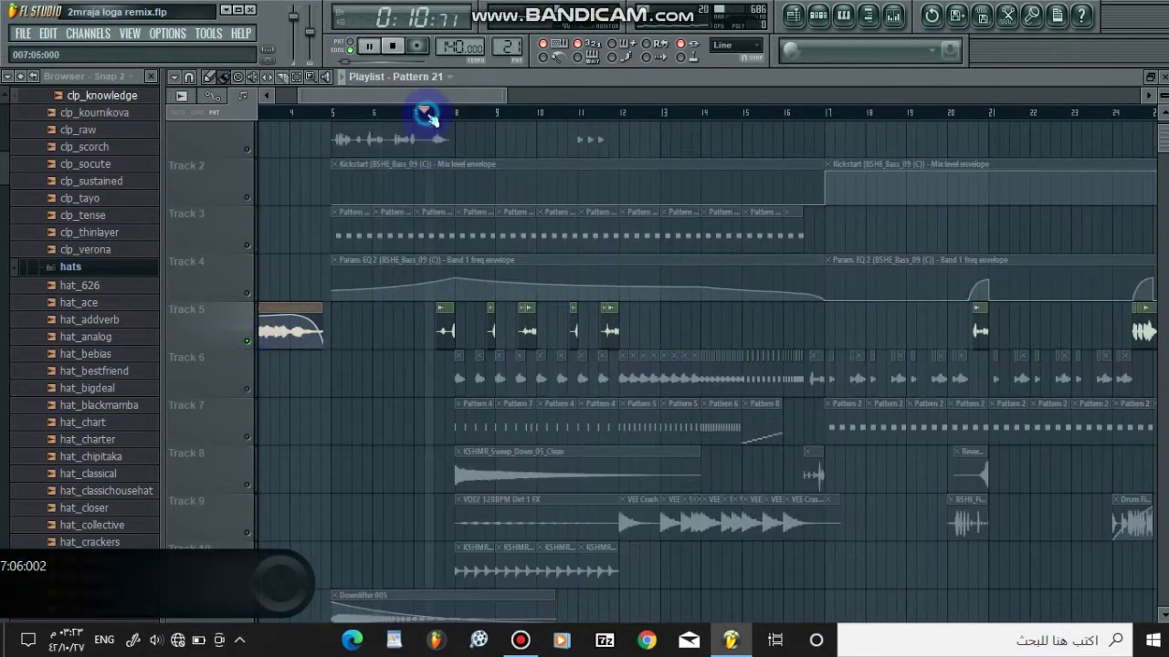
pyautogui.press('space')
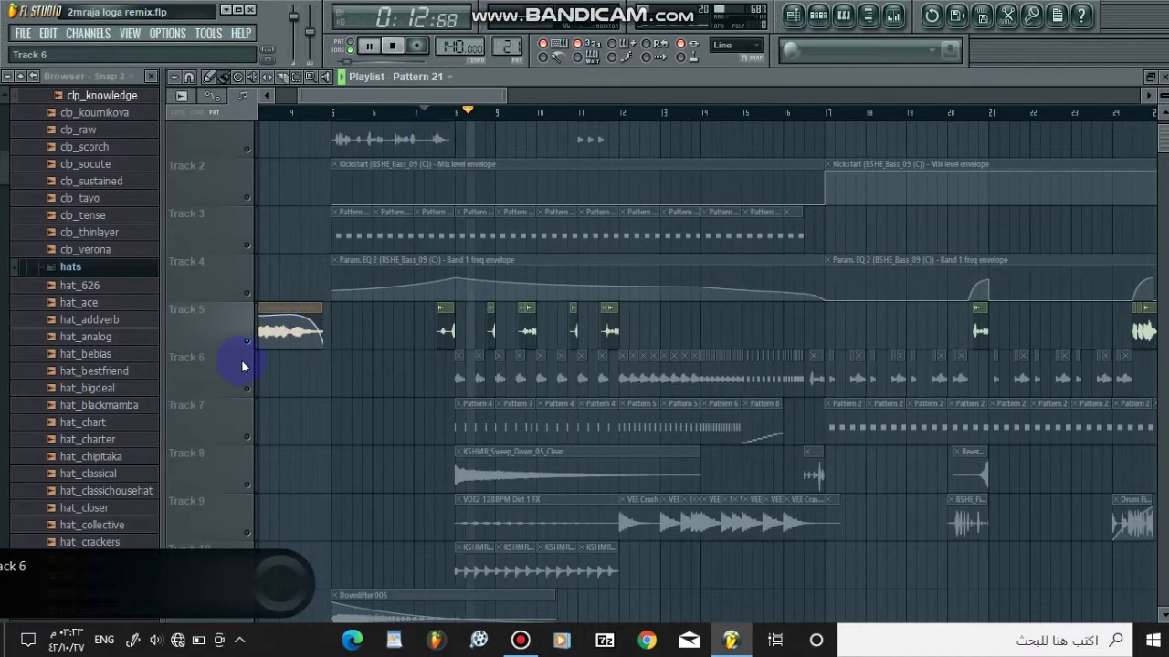
pyautogui.press('space')
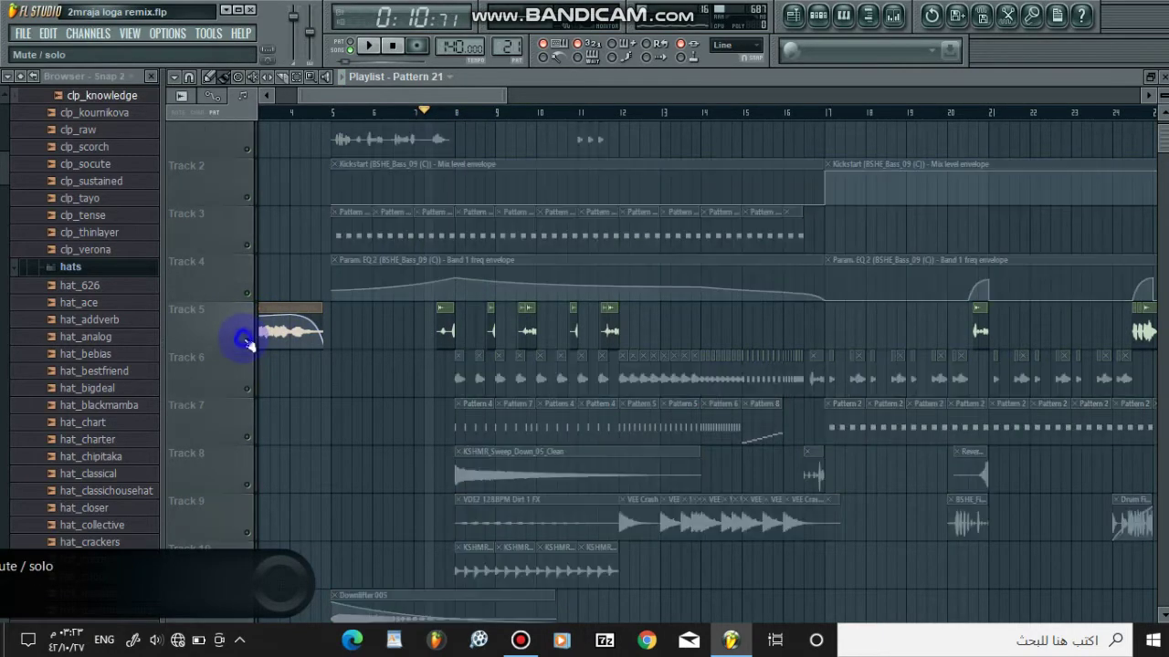
# Restore all tracks, listen with Track 6 muted and unmute it
pyautogui.click(247, 342)
pyautogui.click(247, 388)
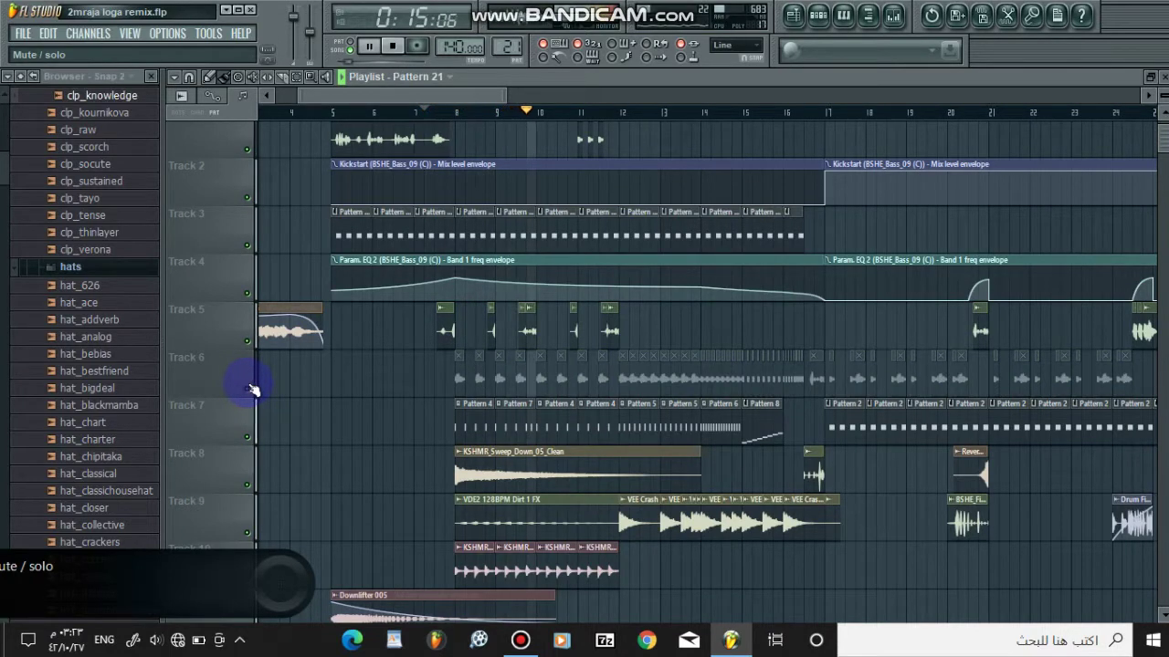
pyautogui.click(252, 387)
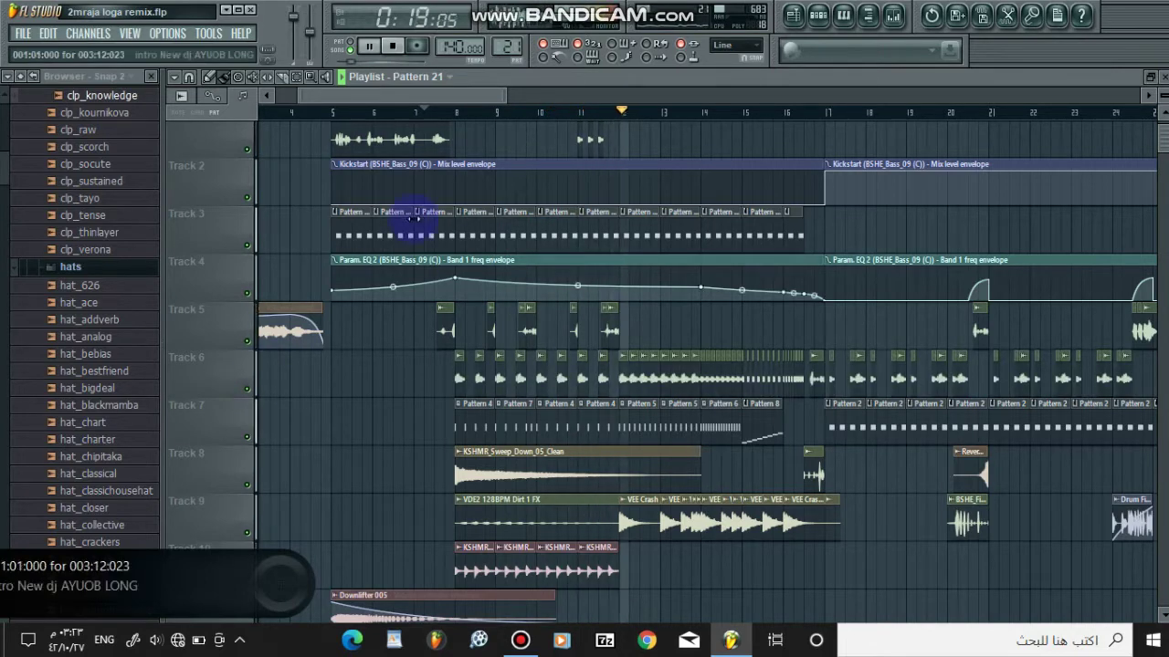
# Stop playback and open the channel settings of the VEE Crash 03 clip on Track 9
pyautogui.moveTo(488, 94); pyautogui.dragTo(526, 92)
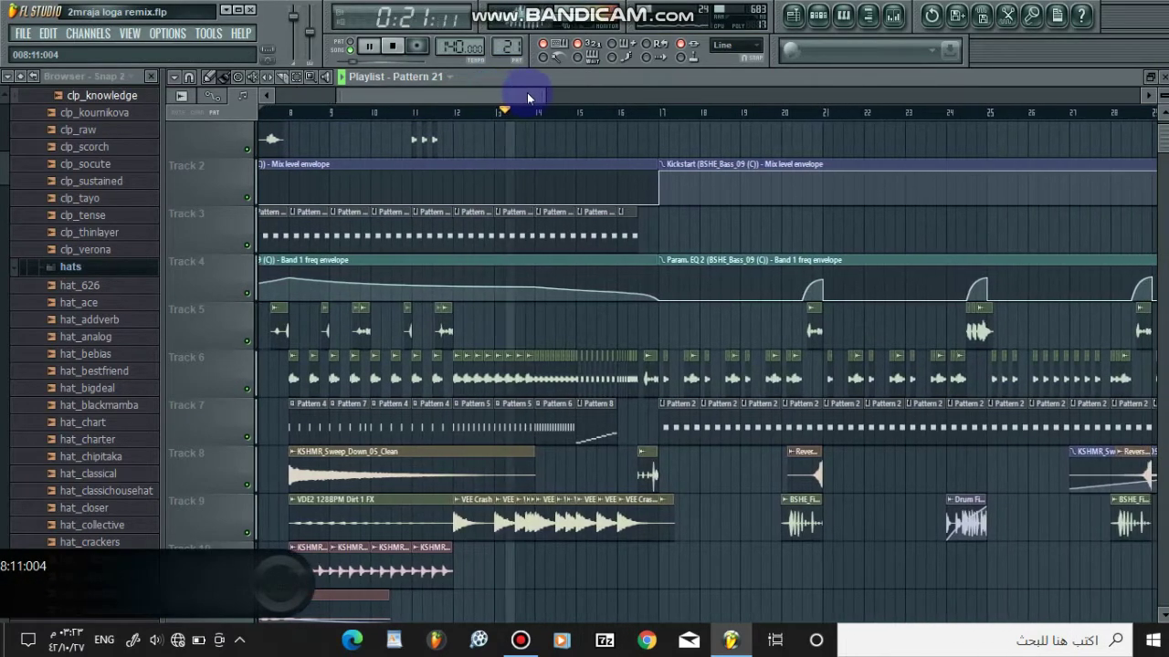
pyautogui.press('space')
pyautogui.doubleClick(484, 507)
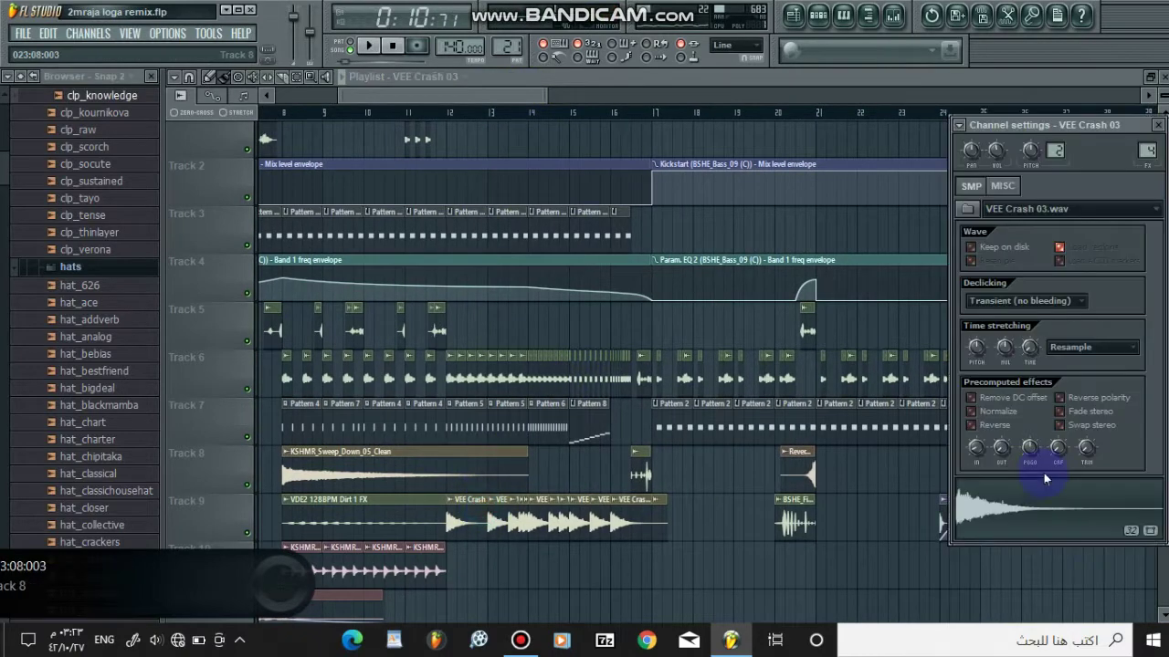
# Play the song from bar 12 while reviewing the clips on the upper and middle tracks
pyautogui.click(447, 114)
pyautogui.press('space')
pyautogui.moveTo(501, 97); pyautogui.dragTo(519, 96)
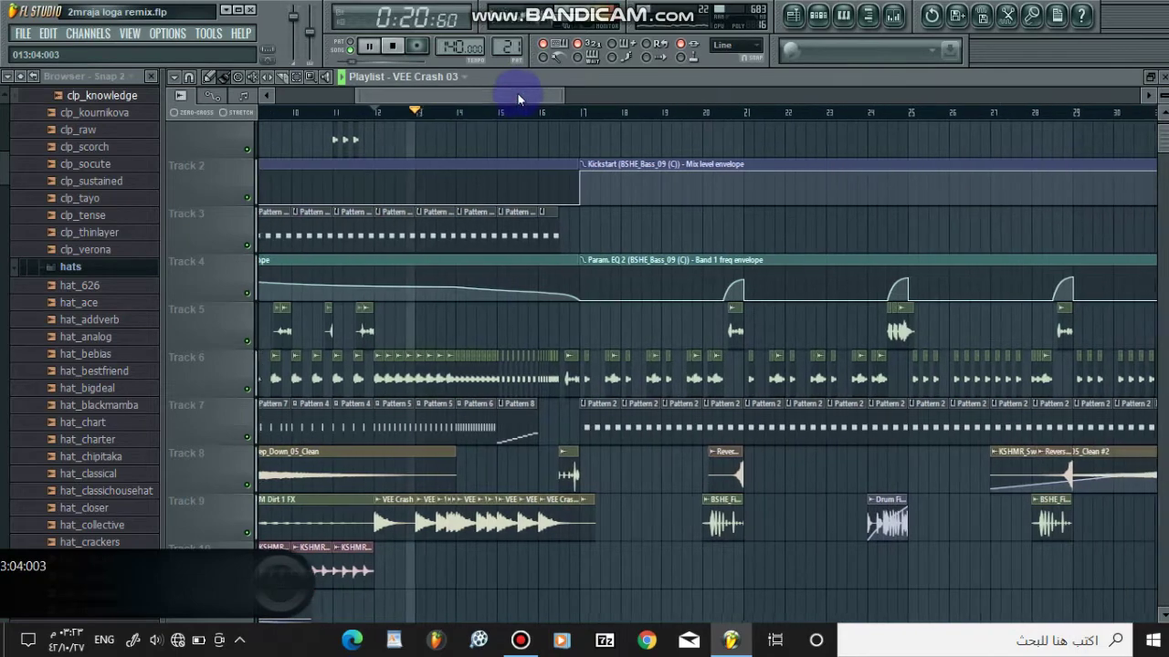
pyautogui.moveTo(1162, 139); pyautogui.dragTo(1165, 271)
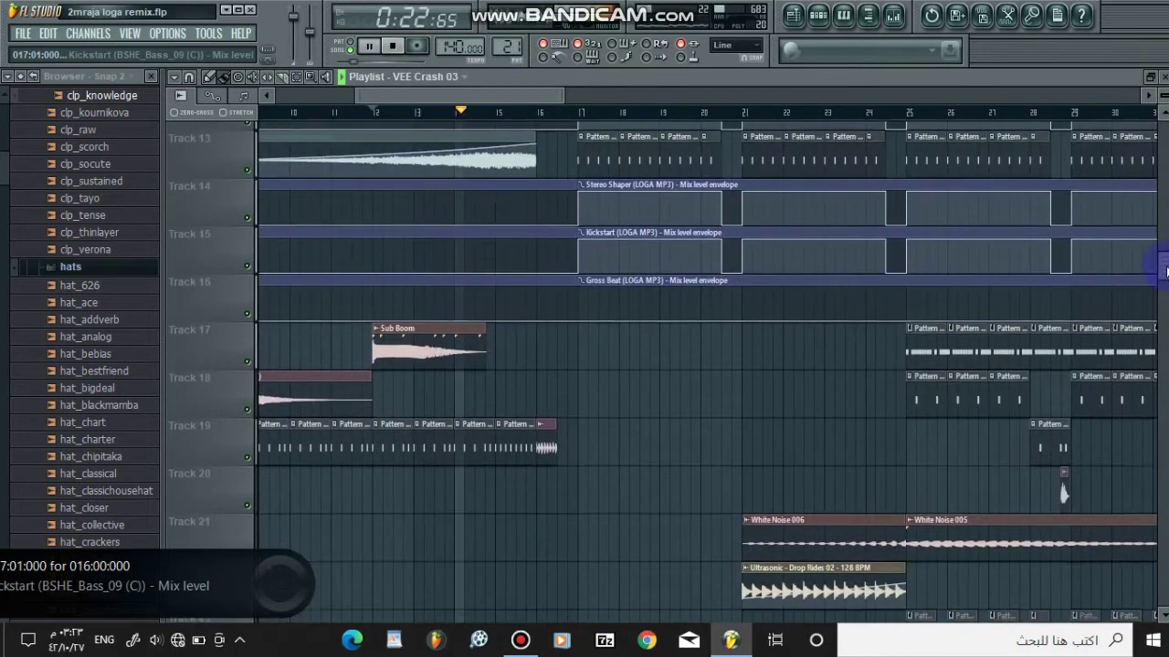
# Stop playback, open the channel settings of the Sub Boom clip on Track 17 and preview its sample
pyautogui.press('space')
pyautogui.doubleClick(456, 347)
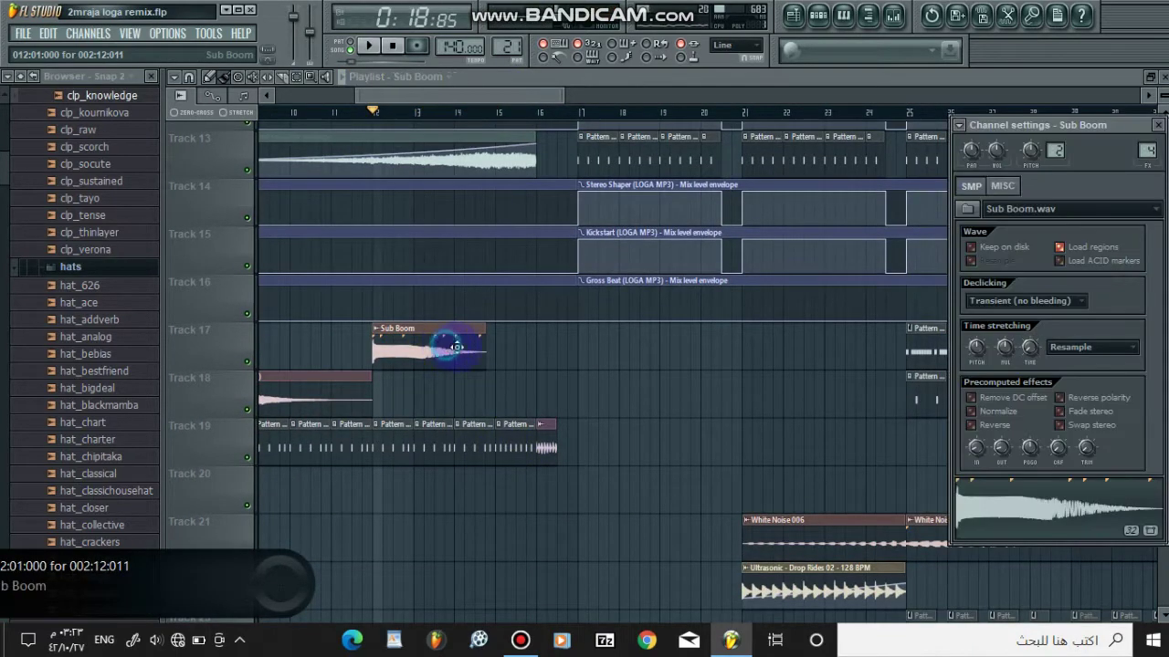
pyautogui.click(998, 522)
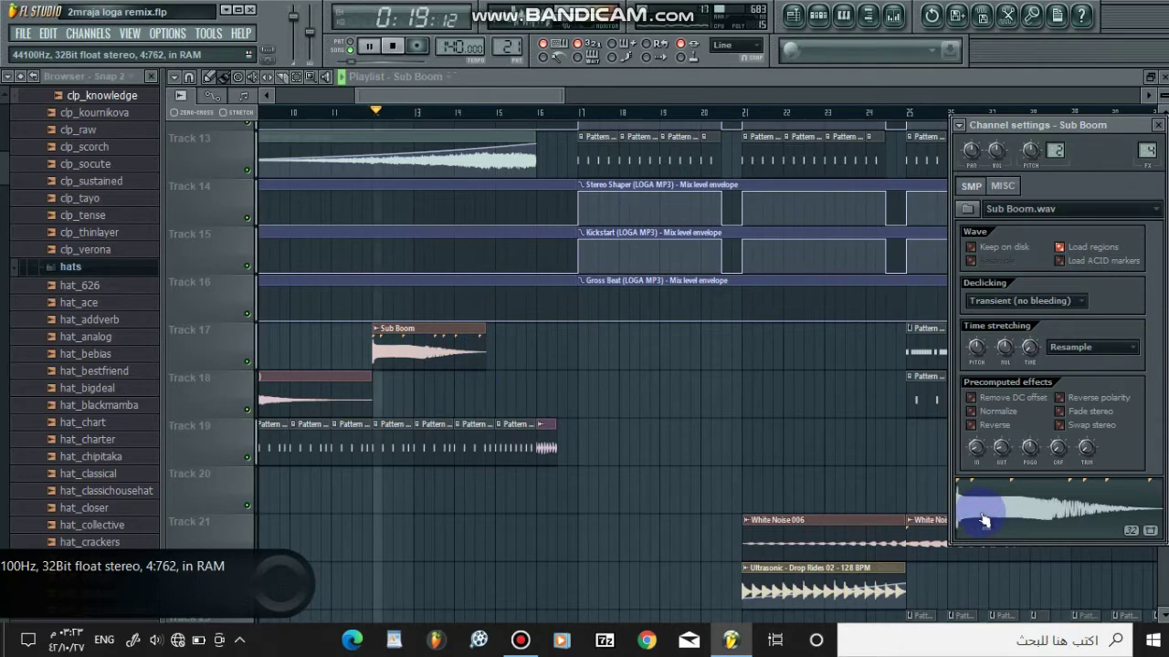
# Listen from bar 12 while viewing Tracks 2 to 10, stop playback and open the BSHE_Fill_06 (126 BPM) channel settings
pyautogui.click(1009, 80)
pyautogui.scroll(5, 703, 366)
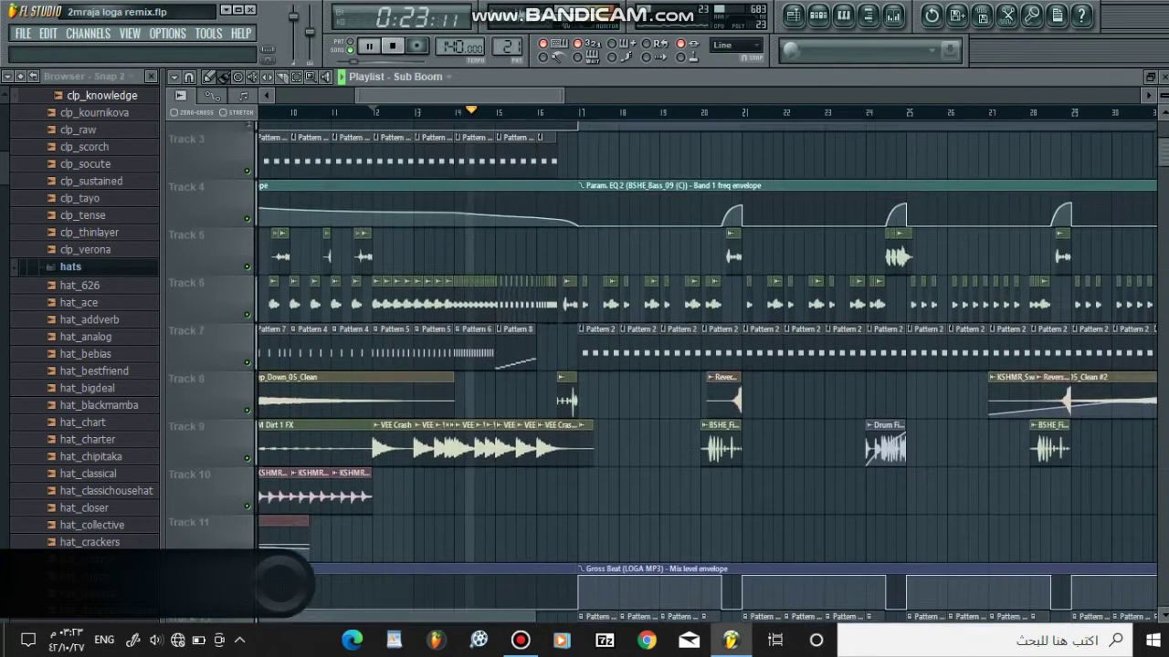
pyautogui.scroll(1, 666, 365)
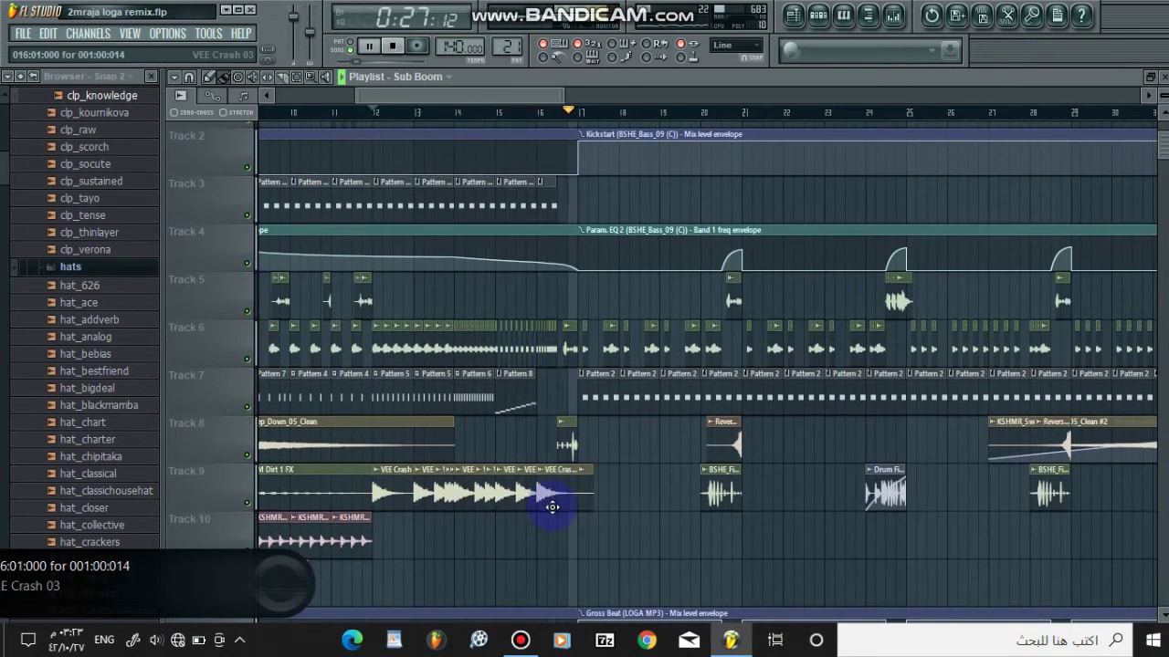
pyautogui.press('space')
pyautogui.doubleClick(725, 496)
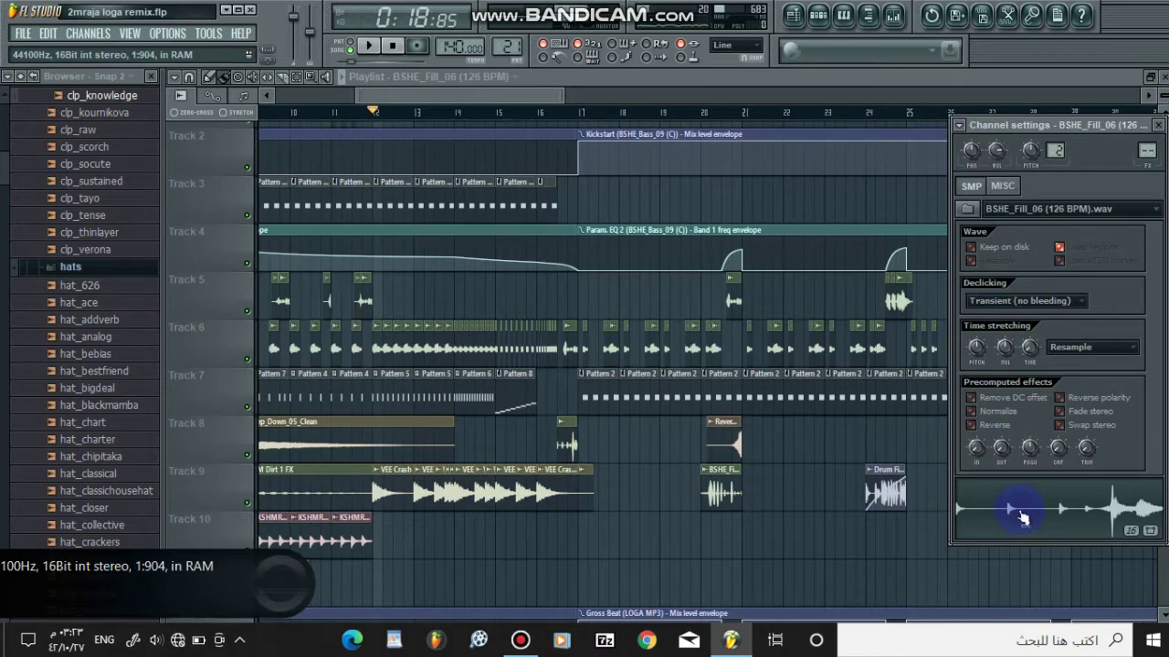
# Listen from bar 15, stop playback and open the channel settings of the HARDWELL_Shaker_Loop_128 clip on Track 19
pyautogui.click(508, 116)
pyautogui.press('space')
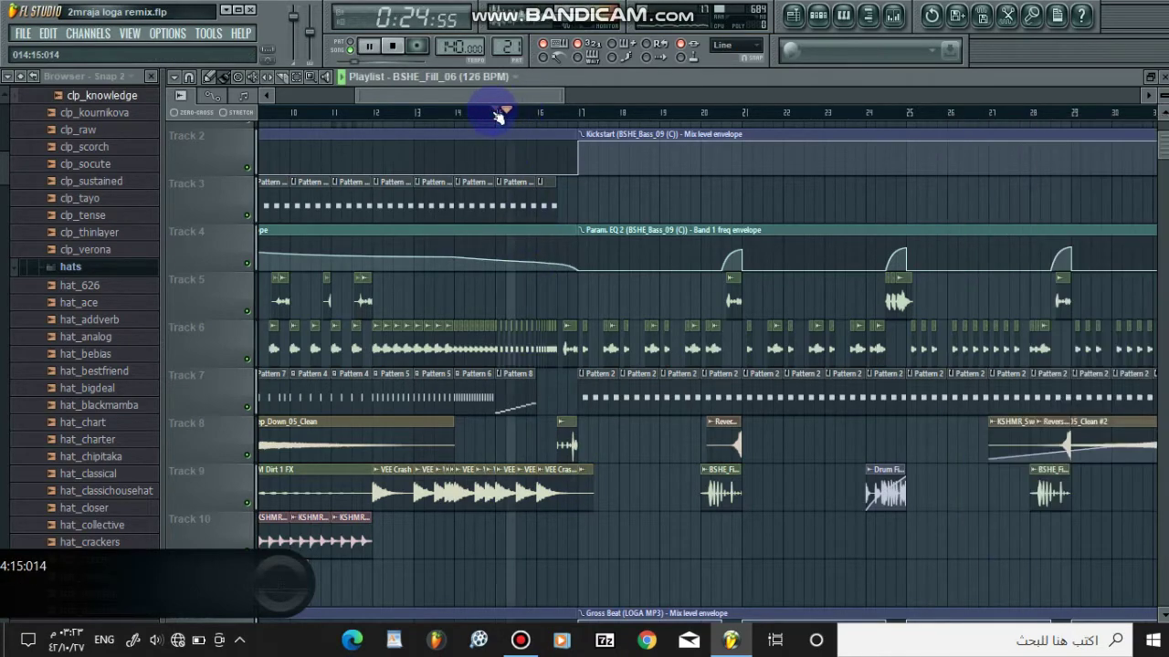
pyautogui.moveTo(1165, 135); pyautogui.dragTo(1165, 294)
pyautogui.press('space')
pyautogui.doubleClick(546, 315)
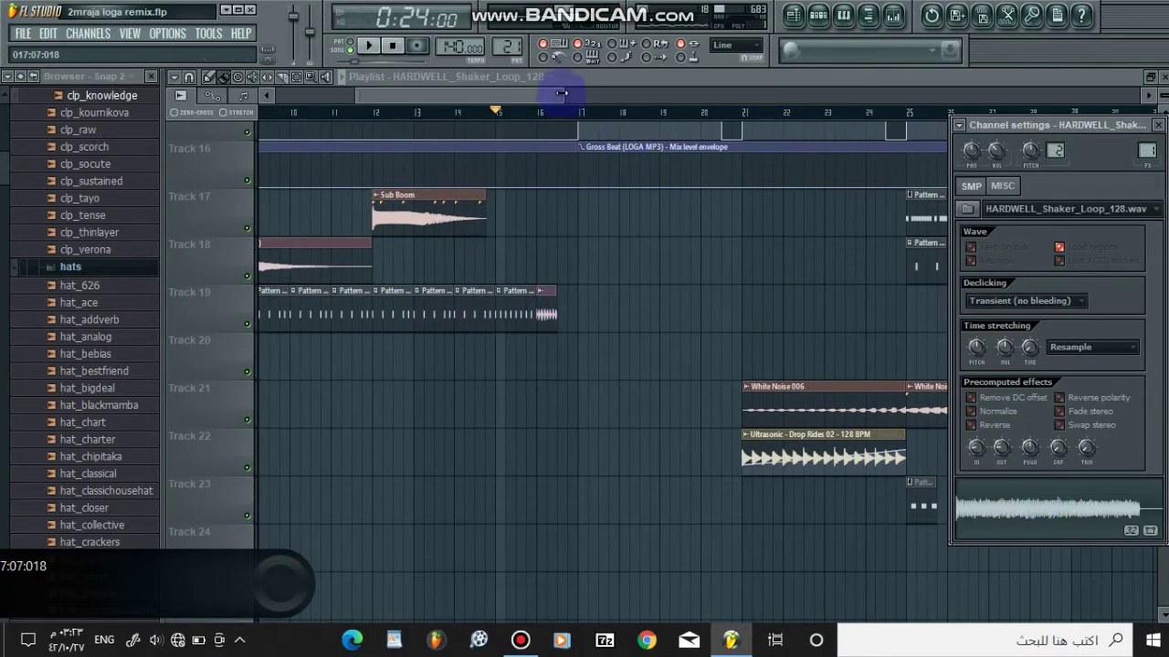
# Listen to the transition from bar 15 into bar 17 while reviewing Tracks 5 to 13, and stop playback
pyautogui.moveTo(560, 94); pyautogui.dragTo(506, 101)
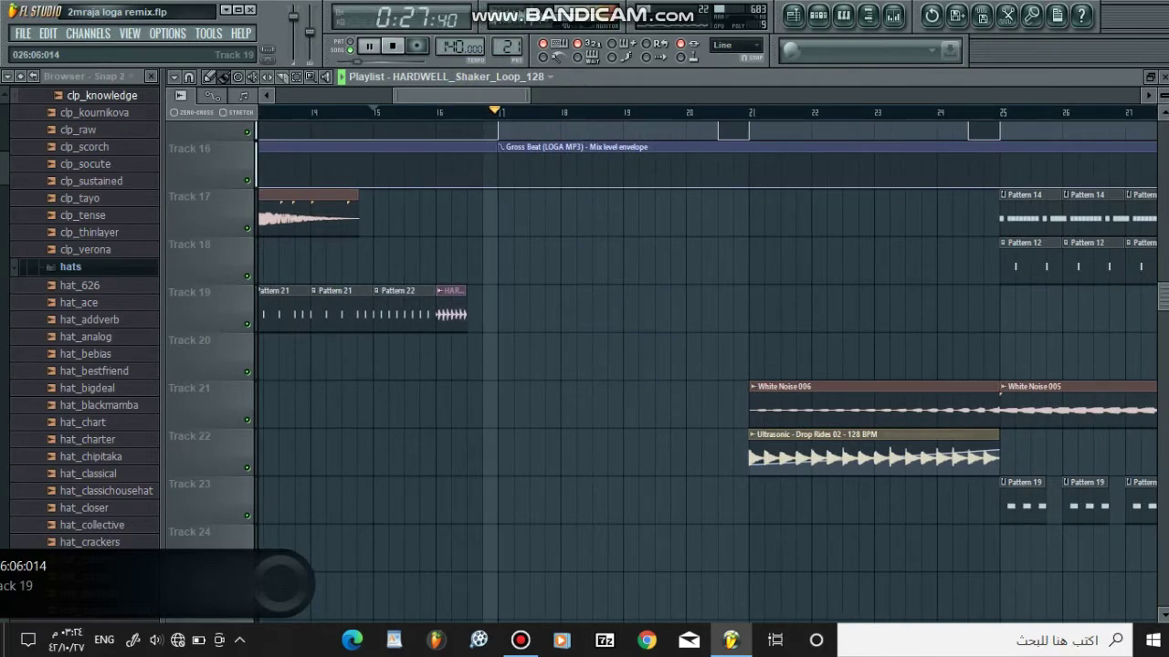
pyautogui.scroll(5, 639, 357)
pyautogui.scroll(3, 599, 294)
pyautogui.press('space')
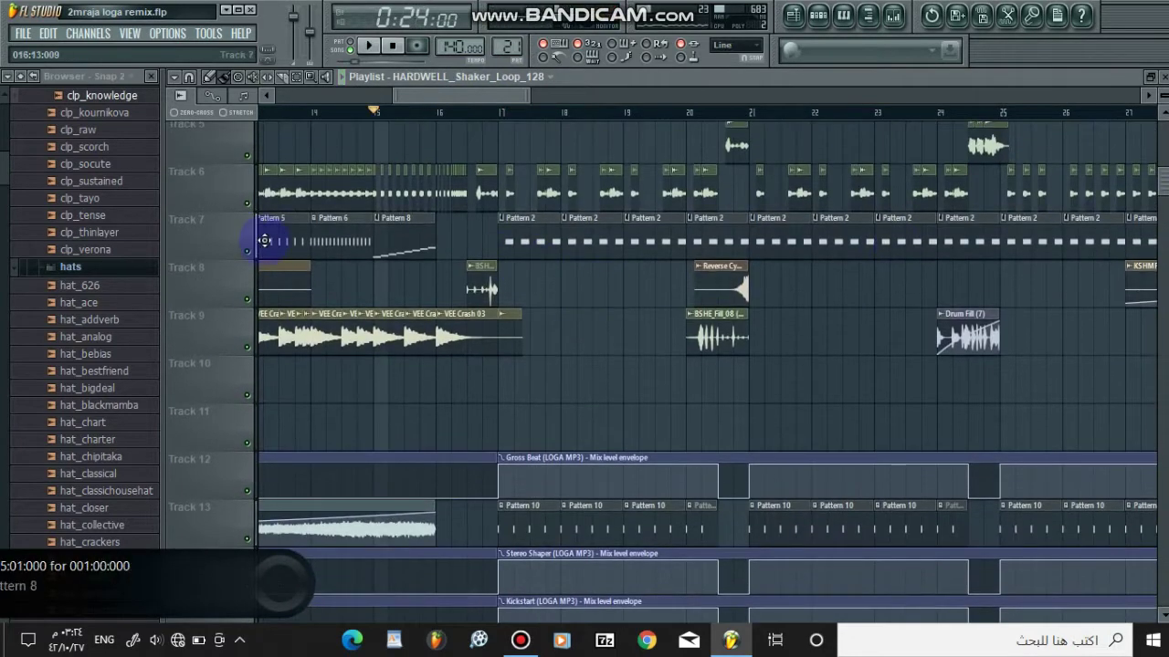
# Open Track 7's Pattern 2 in the piano roll, play its BSHE_Bass_09 (C) notes and return to the playlist
pyautogui.doubleClick(542, 253)
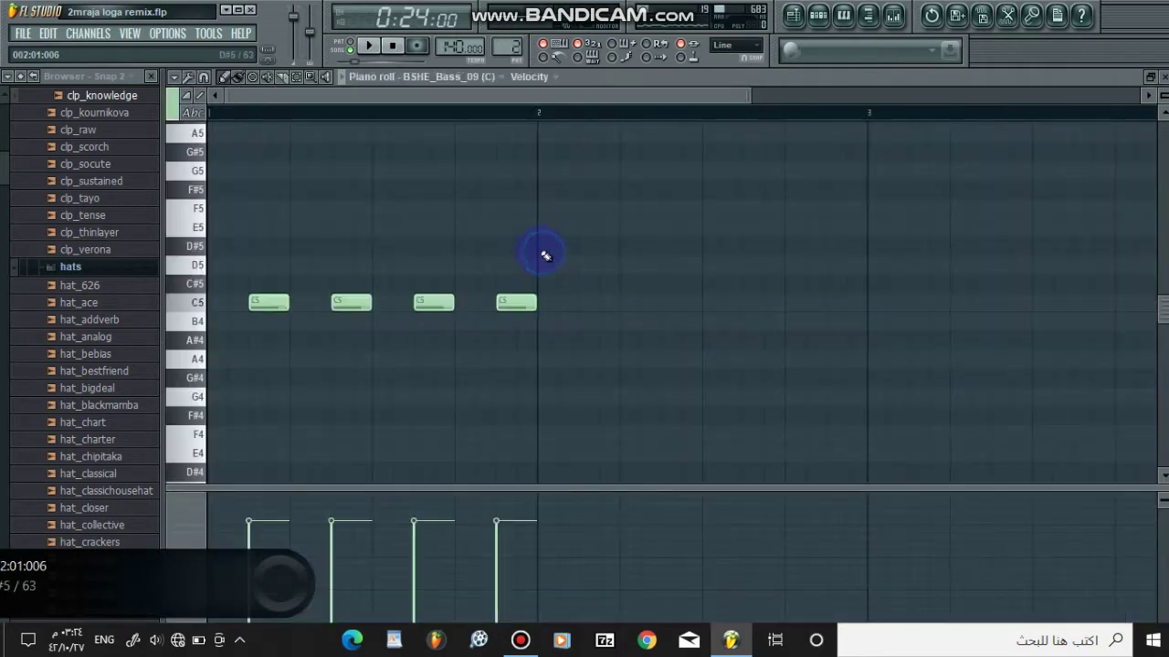
pyautogui.click(368, 45)
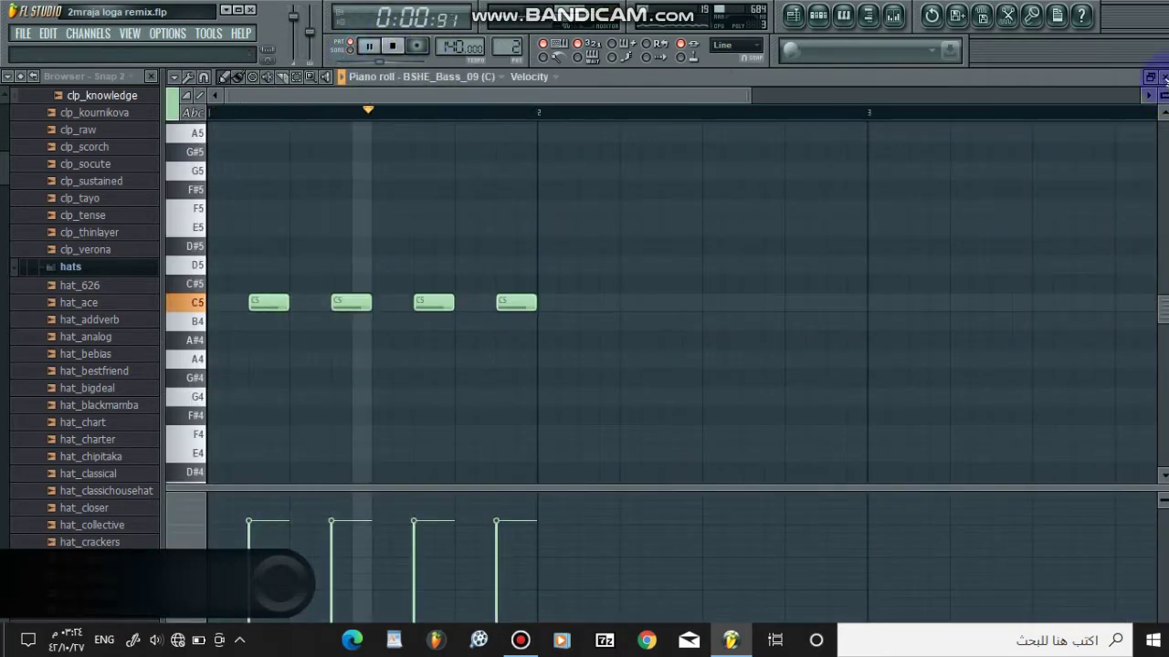
pyautogui.click(1163, 77)
pyautogui.click(899, 73)
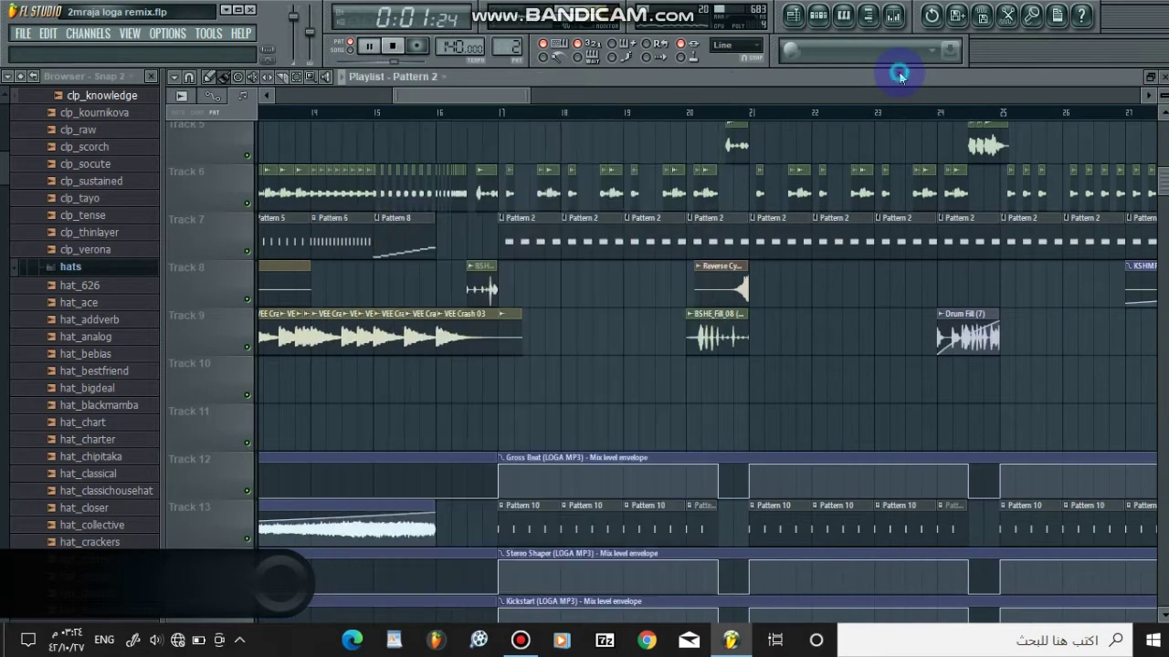
# Mute Track 6, listen from bar 16, show Pattern 2's channels and stop playback
pyautogui.click(247, 201)
pyautogui.click(452, 119)
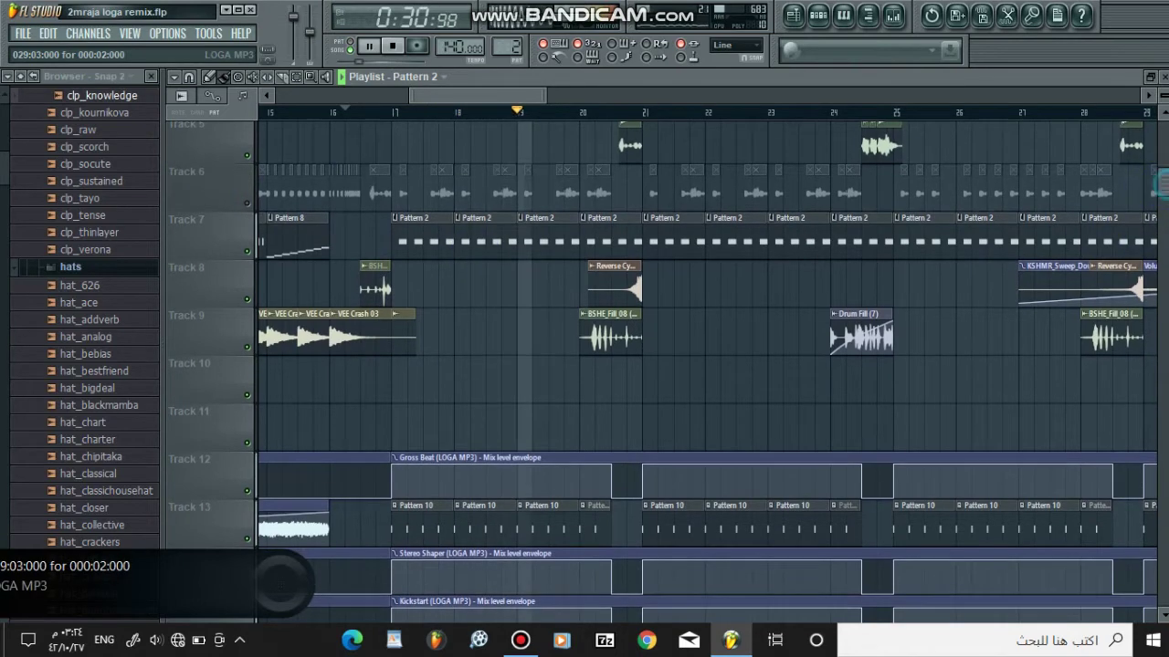
pyautogui.click(818, 16)
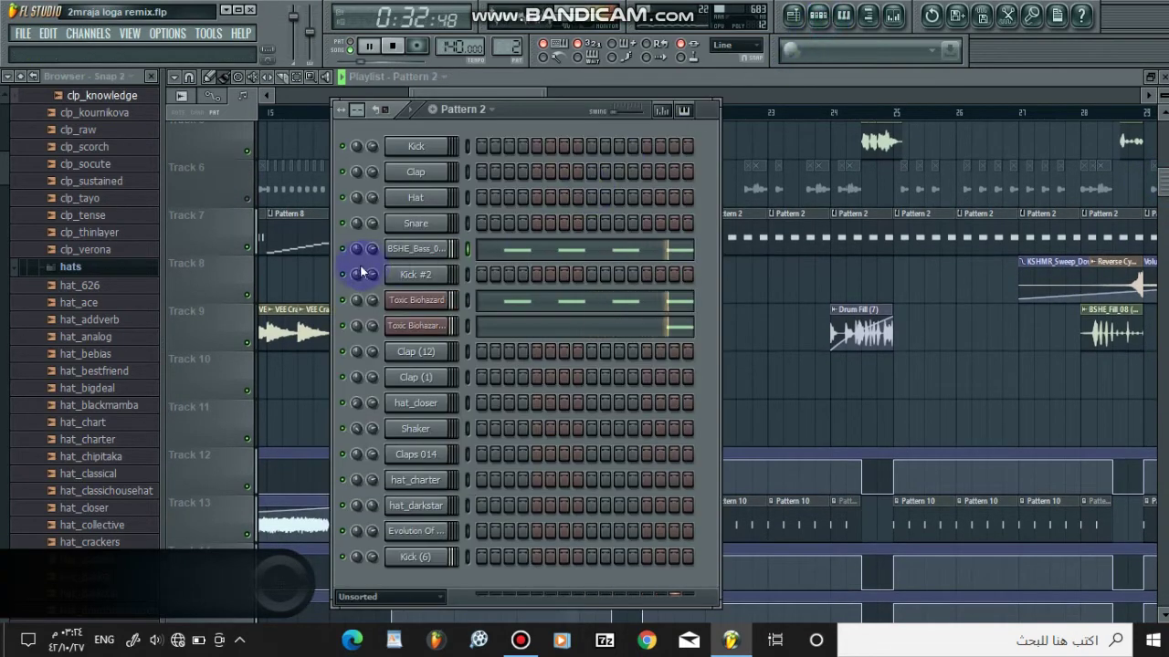
pyautogui.press('space')
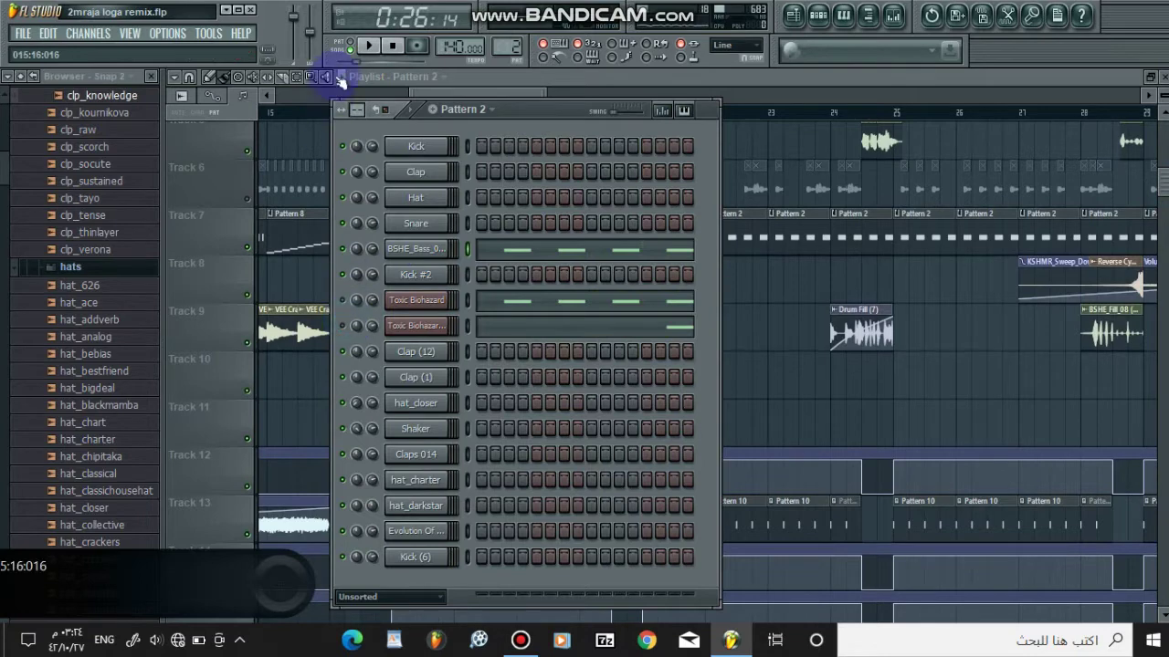
# Play Pattern 2 on its own while toggling the BSHE_Bass_09 (C) and both Toxic Biohazard channels to compare their sounds
pyautogui.click(345, 43)
pyautogui.press('space')
pyautogui.click(343, 249)
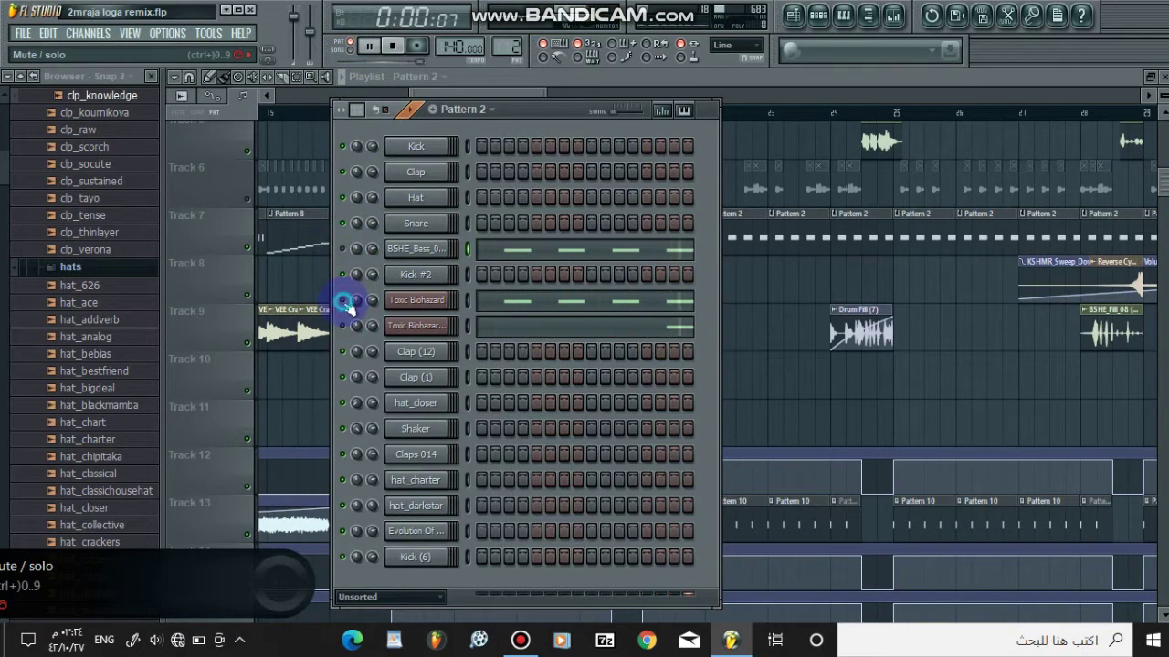
pyautogui.click(343, 327)
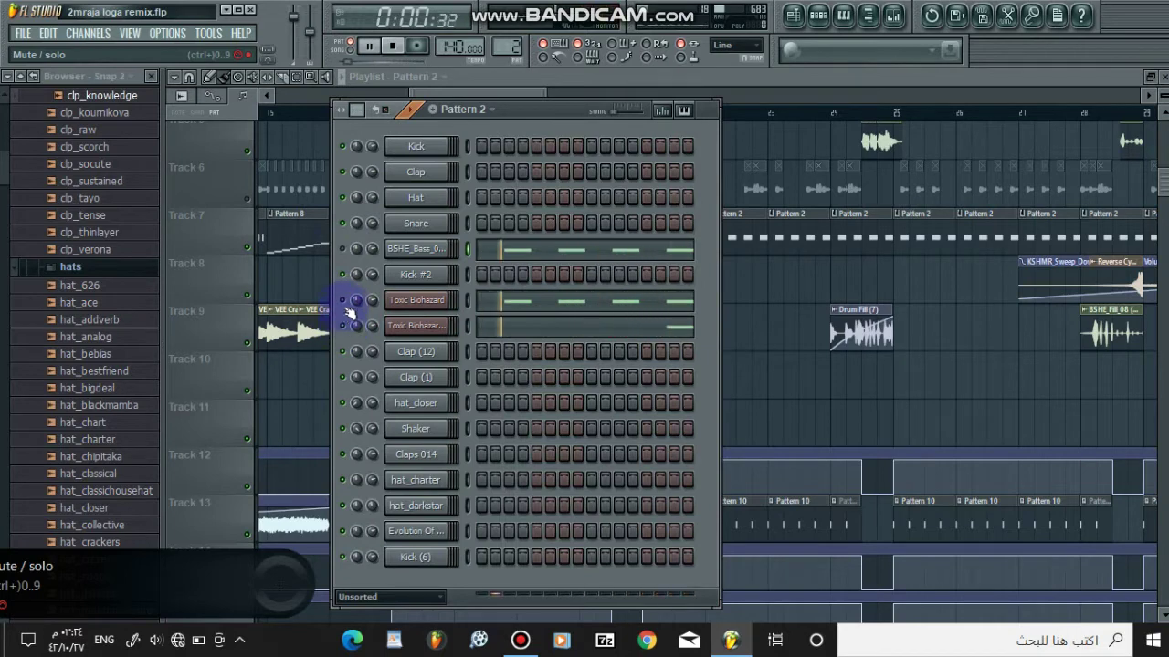
pyautogui.click(343, 299)
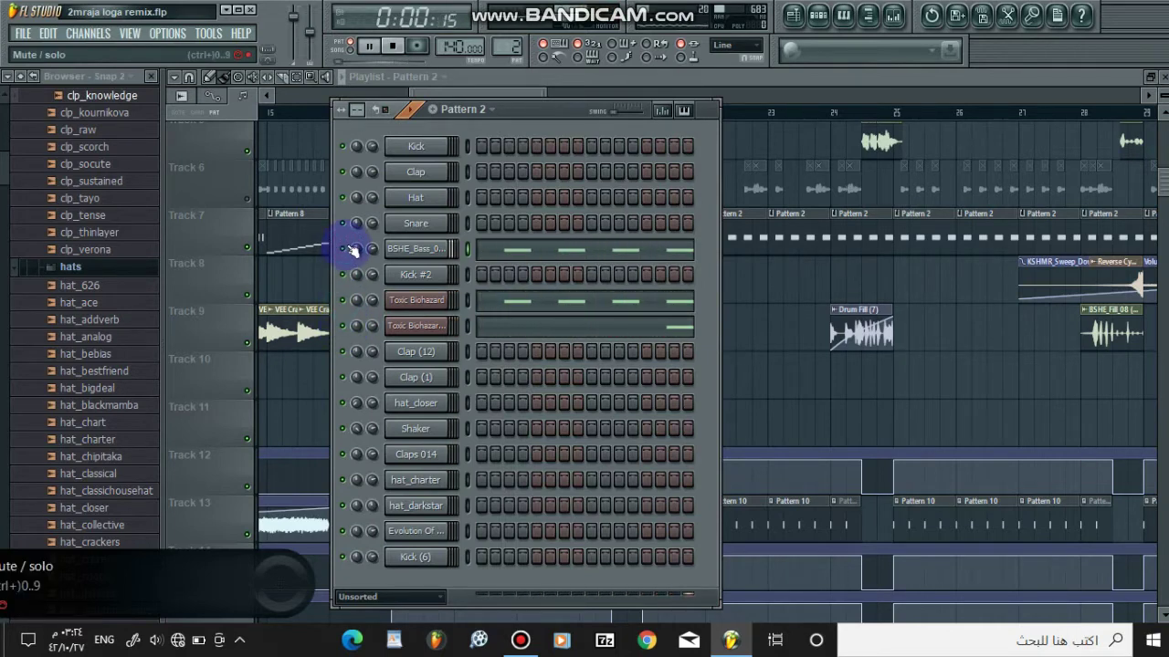
# Return to song playback at bar 17, unmute Track 6 and stop playback
pyautogui.click(682, 83)
pyautogui.click(416, 118)
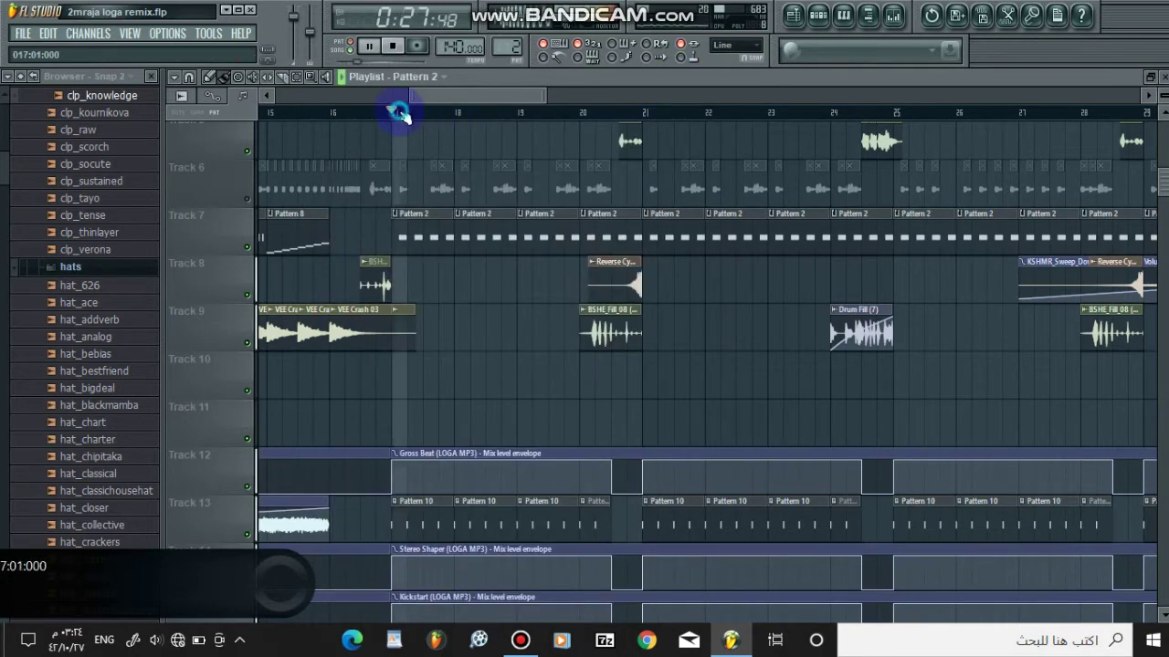
pyautogui.click(247, 197)
pyautogui.press('space')
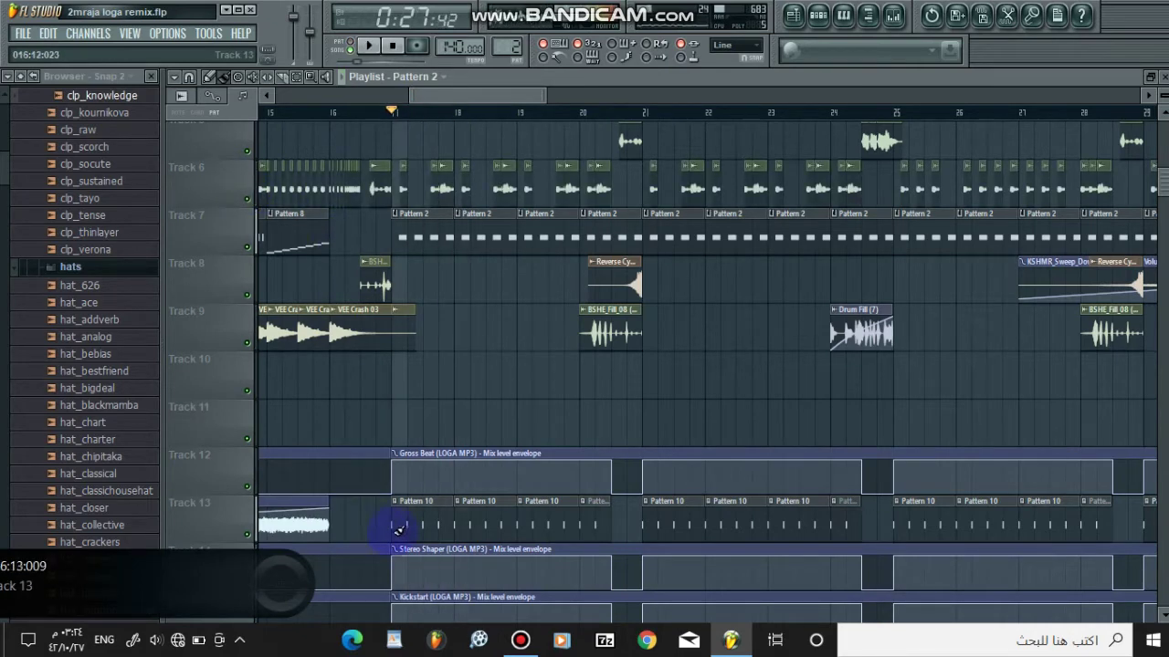
# Open Track 13's Pattern 10 in the step sequencer and play its Kick (6) pattern on its own
pyautogui.doubleClick(399, 527)
pyautogui.click(352, 42)
pyautogui.press('space')
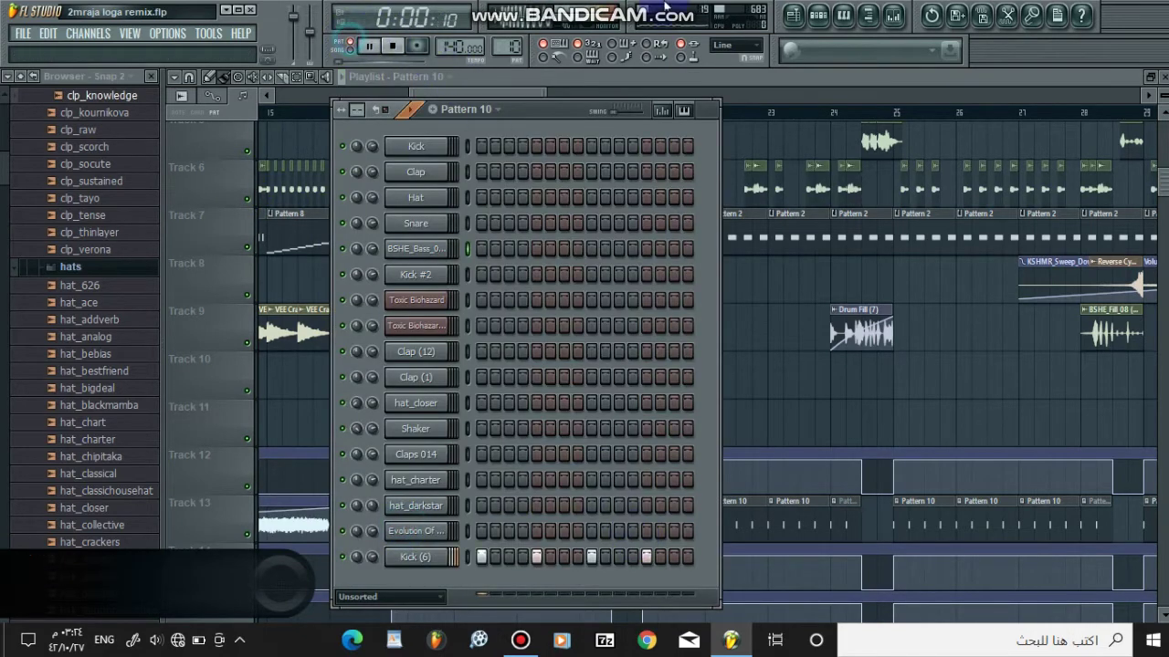
# Toggle Fruity Parametric EQ 2 and Soundgoodizer on the Kick #2 mixer track to compare the kick's sound
pyautogui.click(956, 15)
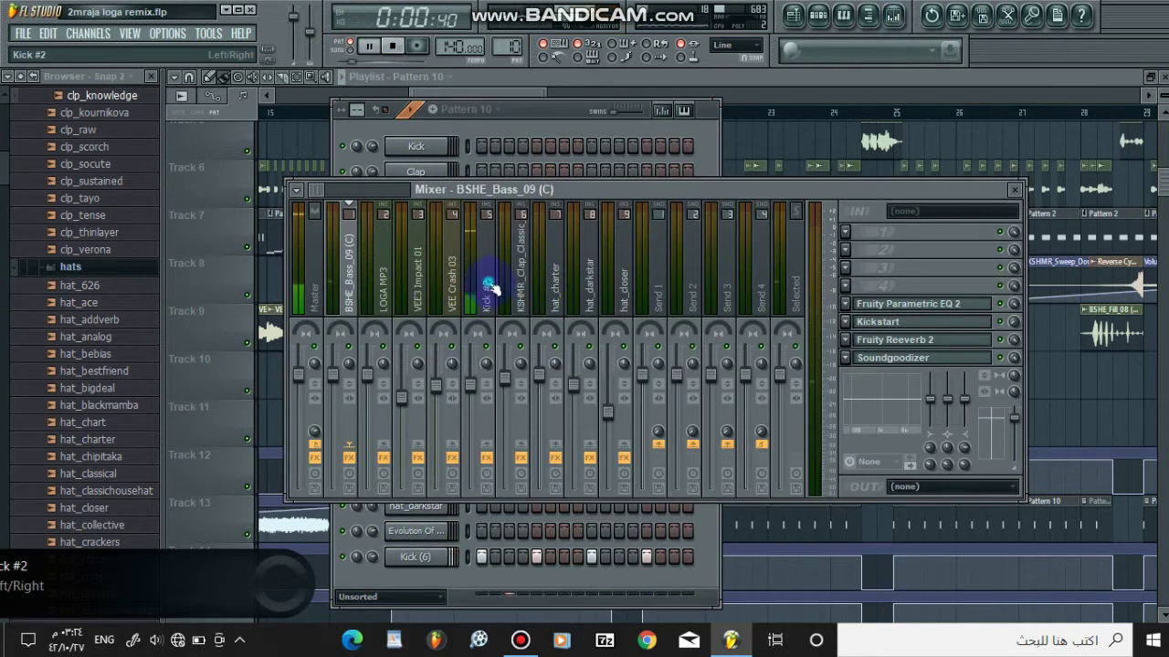
pyautogui.click(483, 253)
pyautogui.click(1001, 339)
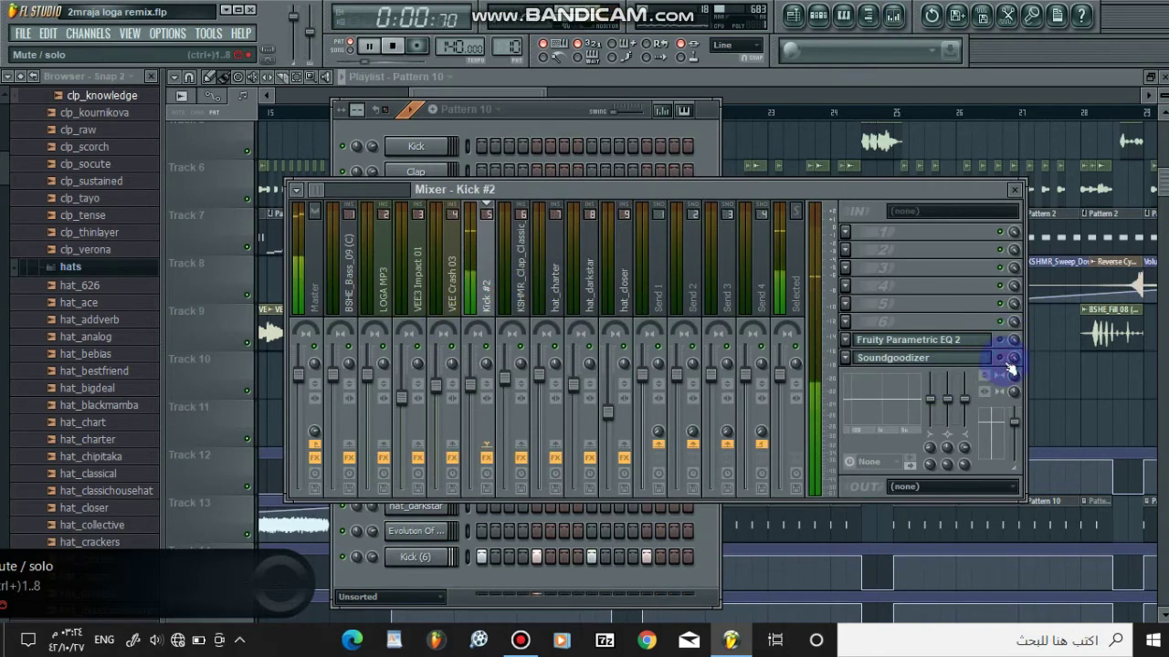
pyautogui.click(1002, 361)
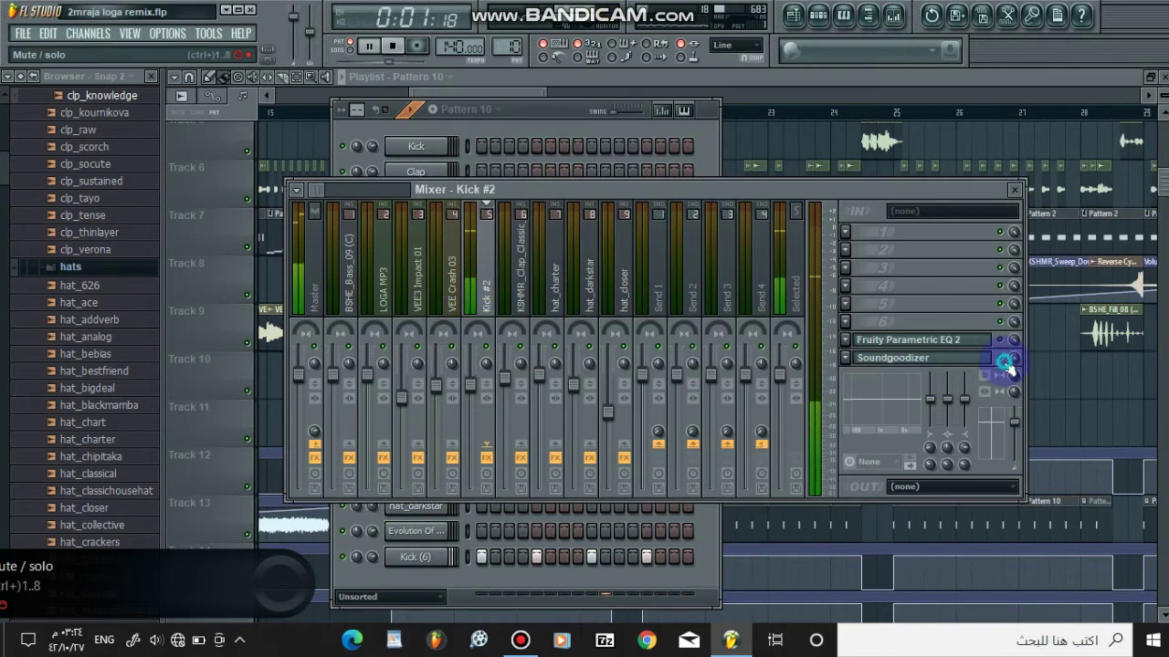
# Close the mixer, listen to the song from bar 17 while reviewing Tracks 3 to 13, and stop playback
pyautogui.click(1001, 82)
pyautogui.click(391, 120)
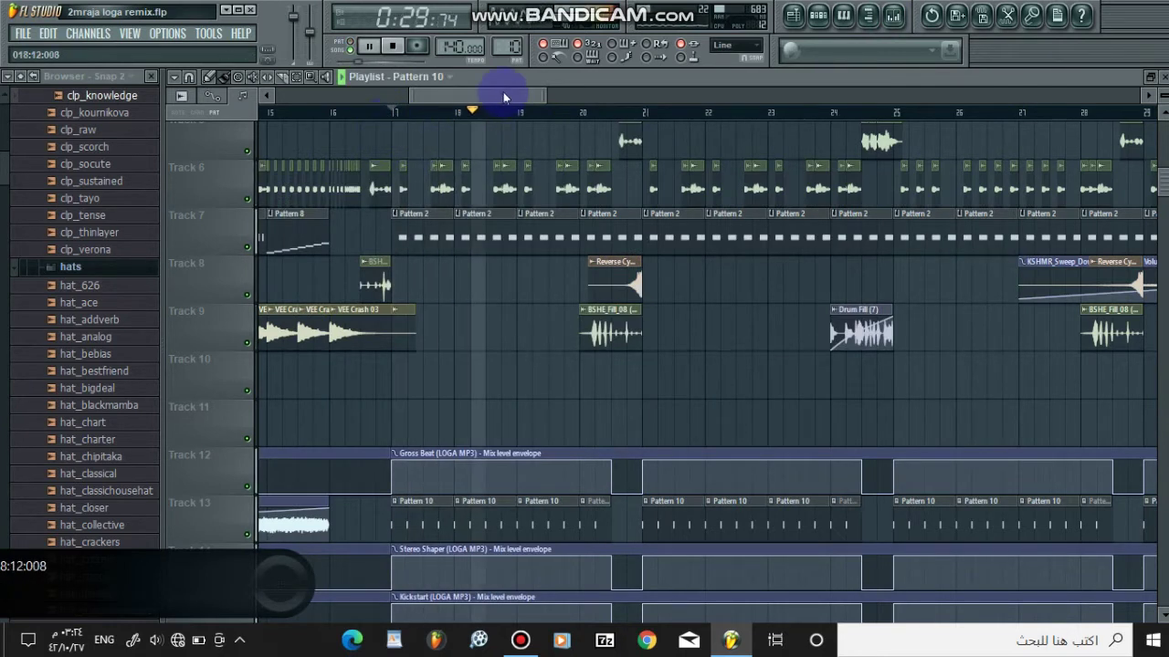
pyautogui.moveTo(503, 92); pyautogui.dragTo(515, 91)
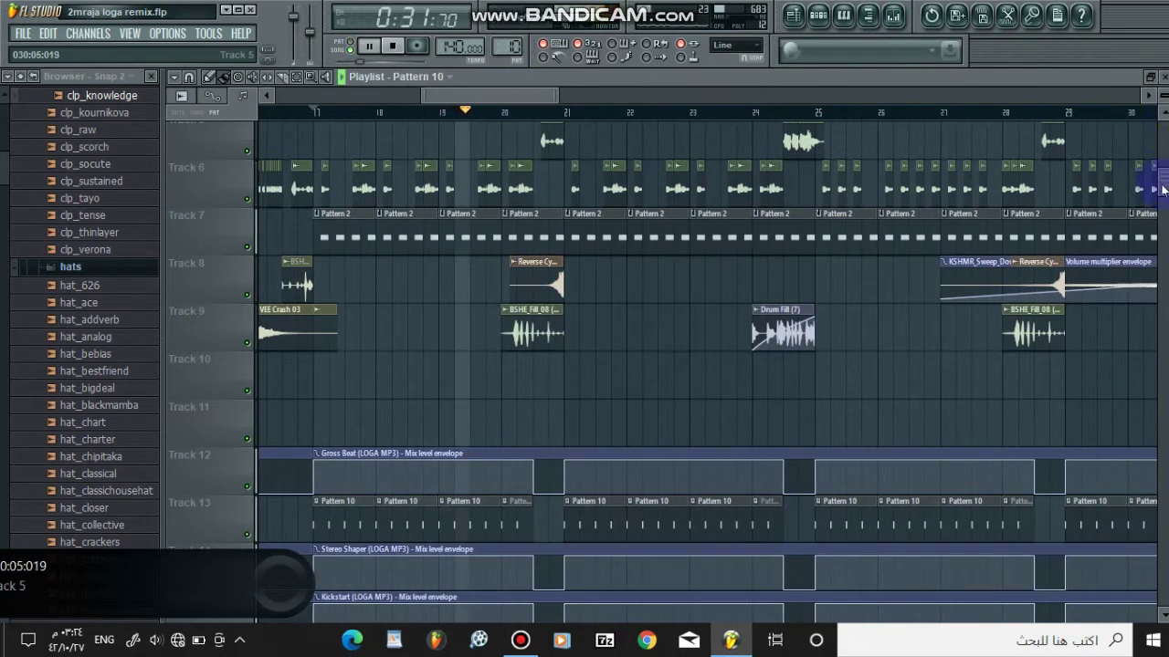
pyautogui.moveTo(1159, 182)
pyautogui.mouseDown()
pyautogui.moveTo(1164, 253)
pyautogui.moveTo(1160, 163)
pyautogui.mouseUp()
pyautogui.press('space')
# Open the Reverse Cymbal 01 and BSHE_Fill_08 (126 BPM) clips' channel settings near bar 20 and preview the fill sample
pyautogui.doubleClick(559, 422)
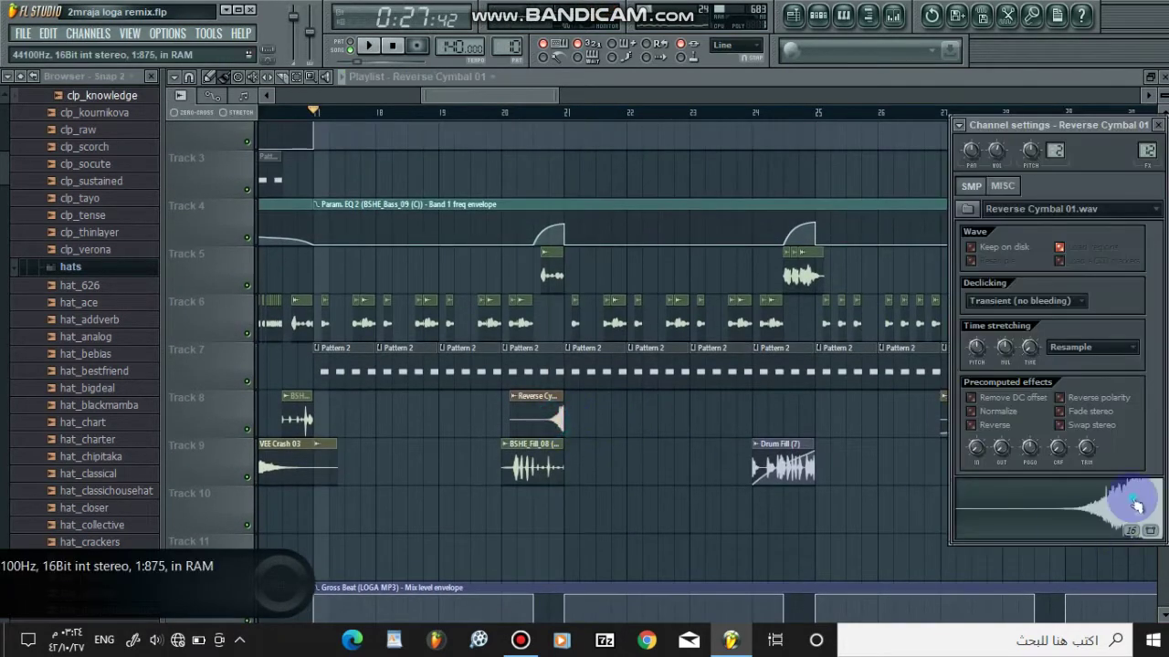
pyautogui.doubleClick(535, 466)
pyautogui.click(1095, 507)
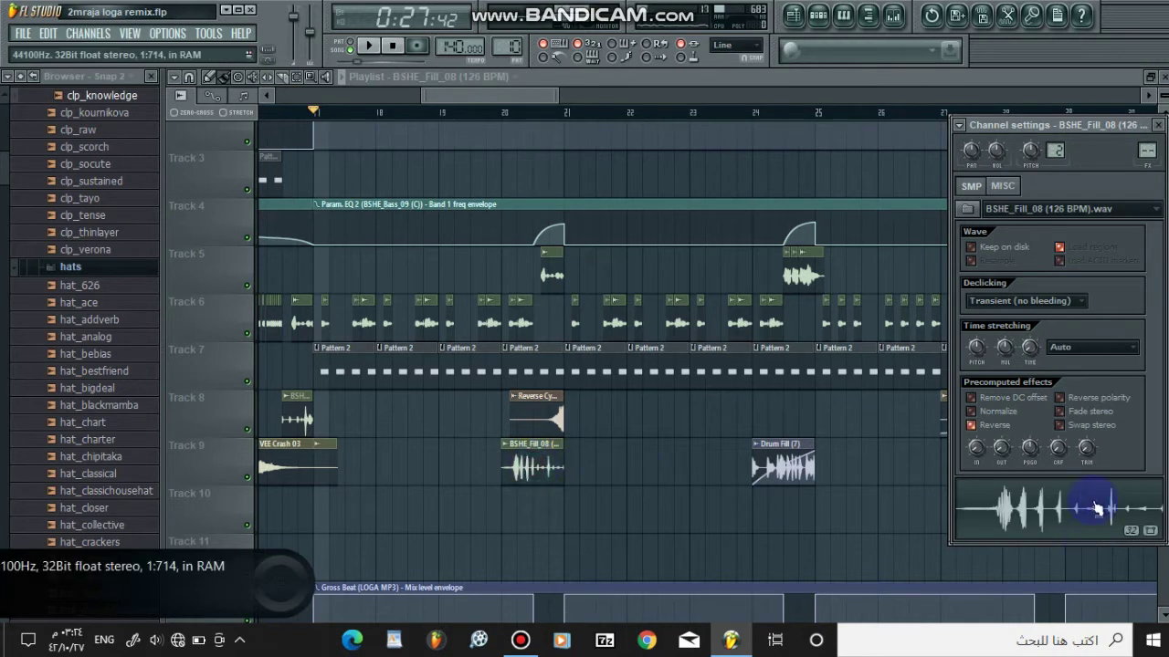
# Listen from bar 17 while reviewing the lower tracks, stop playback and open the White Noise 006 clip's channel settings on Track 21
pyautogui.press('space')
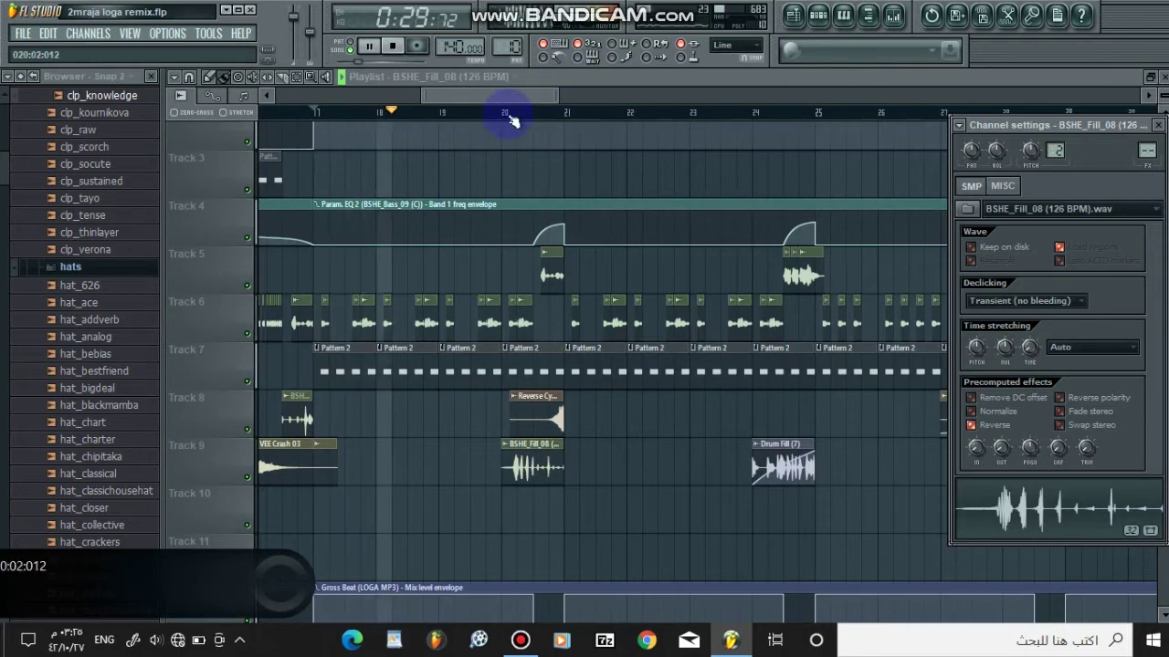
pyautogui.moveTo(538, 97); pyautogui.dragTo(573, 99)
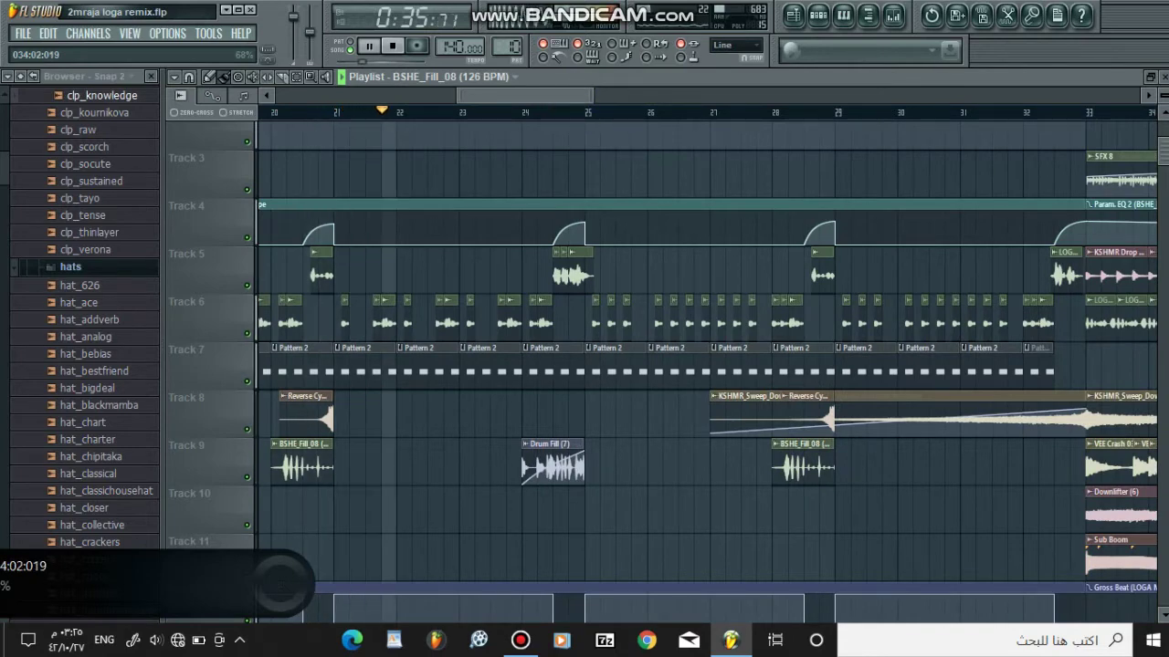
pyautogui.scroll(-7, 1159, 253)
pyautogui.scroll(-1, 1159, 253)
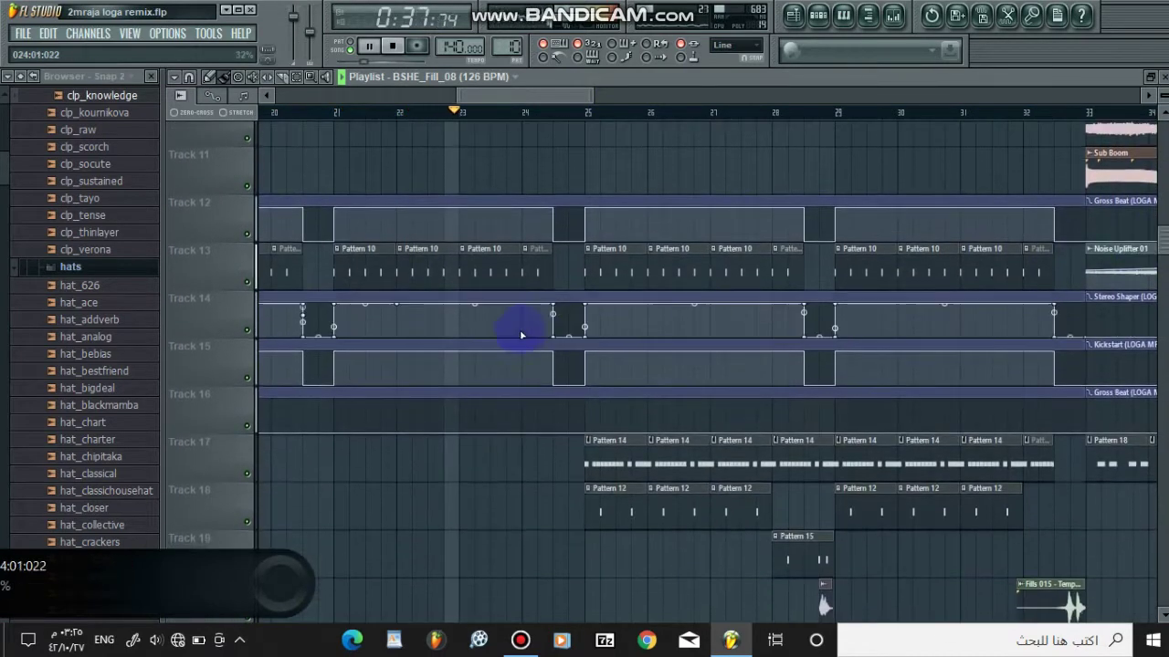
pyautogui.scroll(-5, 1159, 303)
pyautogui.press('space')
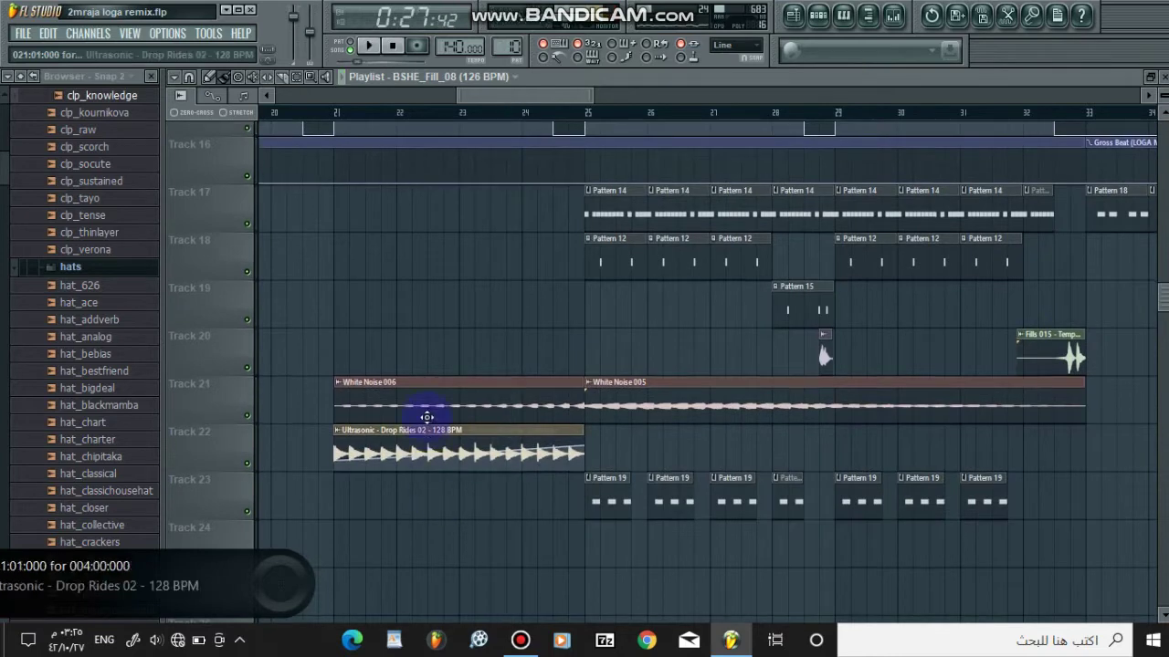
pyautogui.doubleClick(423, 409)
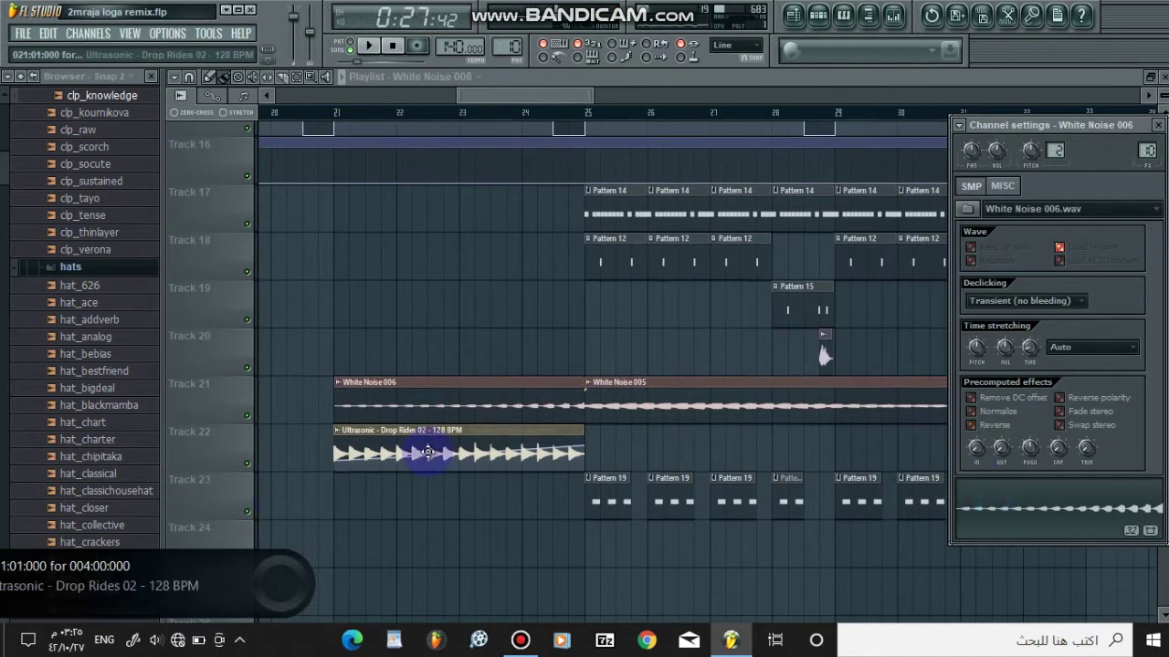
# Open the Ultrasonic - Drop Rides 02 clip's channel settings on Track 22, listen from bar 21 while reviewing the tracks, and stop playback
pyautogui.doubleClick(425, 453)
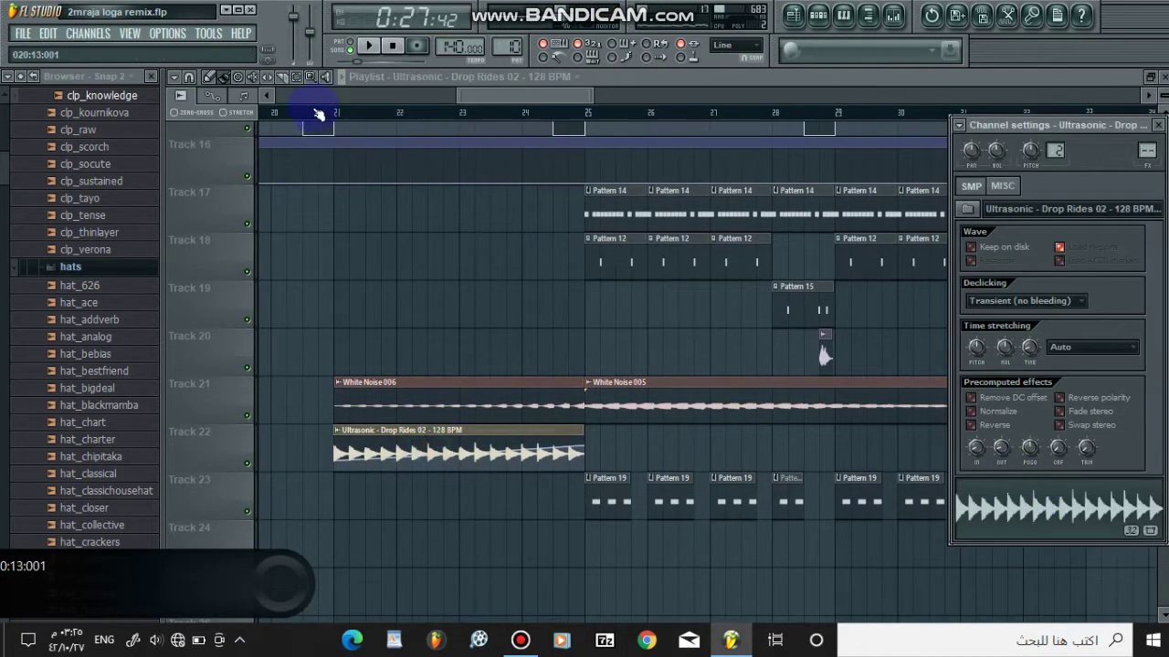
pyautogui.click(329, 115)
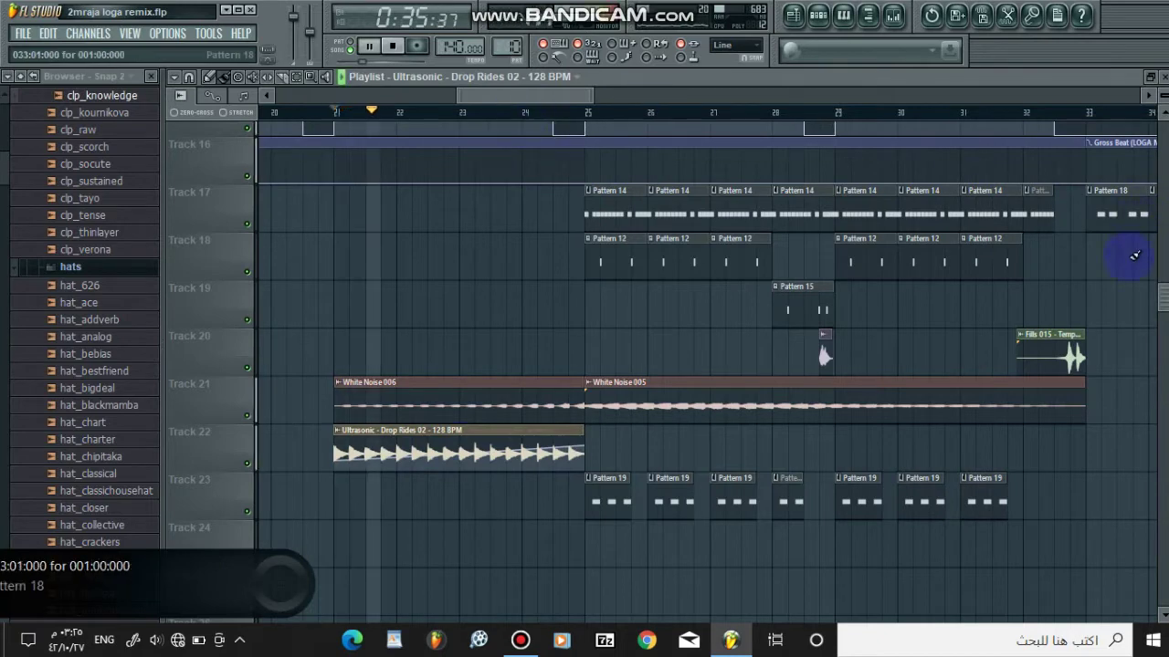
pyautogui.scroll(5, 1129, 253)
pyautogui.moveTo(1162, 167); pyautogui.dragTo(1162, 158)
pyautogui.moveTo(581, 91); pyautogui.dragTo(626, 97)
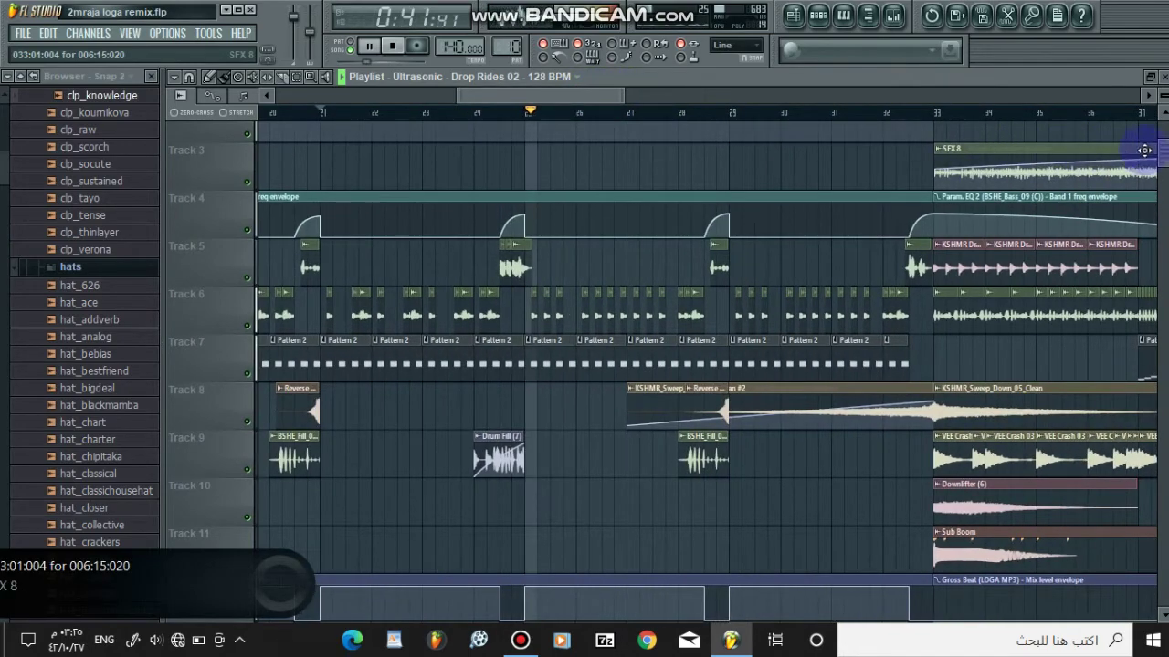
pyautogui.scroll(-5, 1032, 146)
pyautogui.scroll(-9, 646, 529)
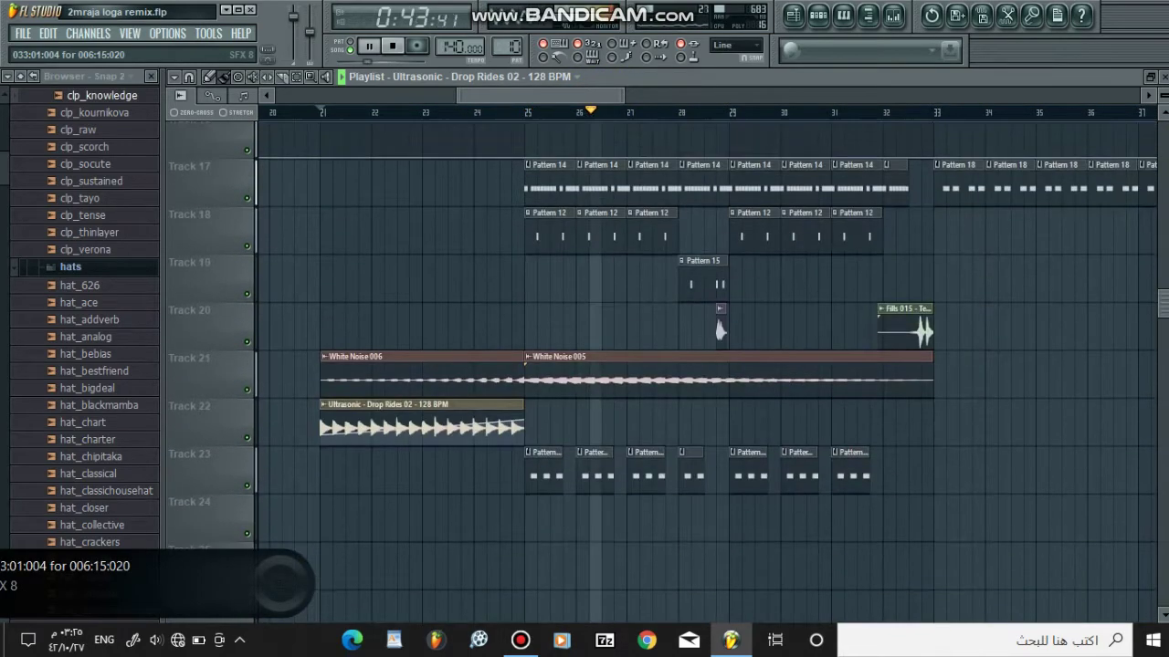
pyautogui.press('space')
# Open Pattern 19's MBV (28) notes from Track 23 in the piano roll, play them in pattern mode, and return to the playlist
pyautogui.doubleClick(535, 475)
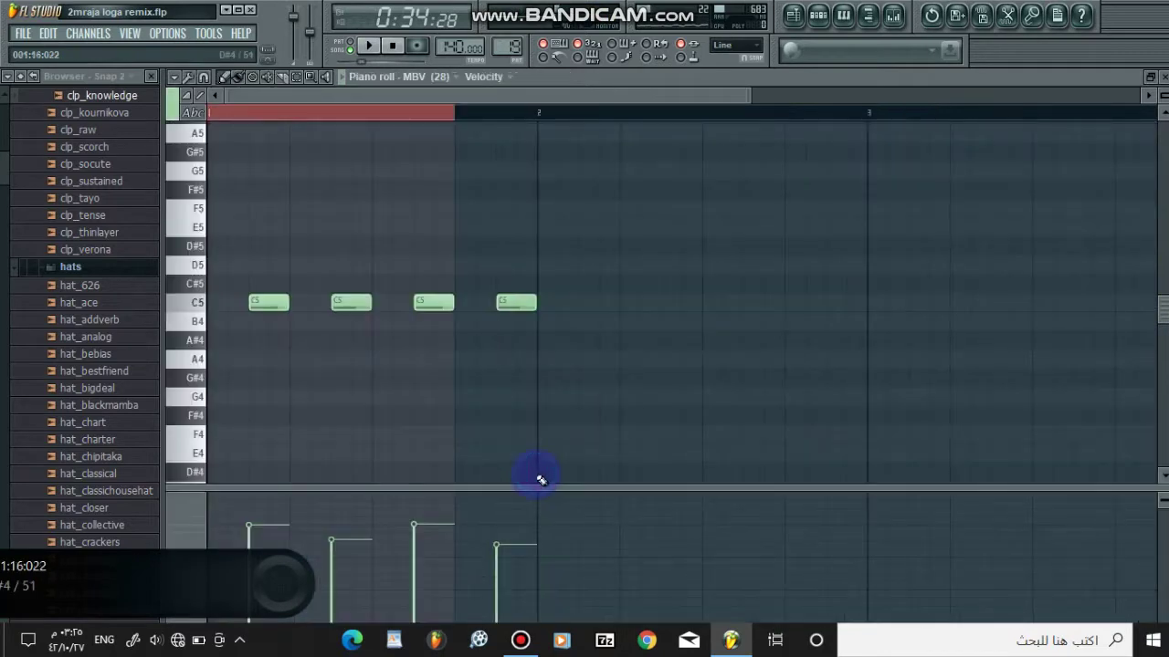
pyautogui.click(350, 41)
pyautogui.press('space')
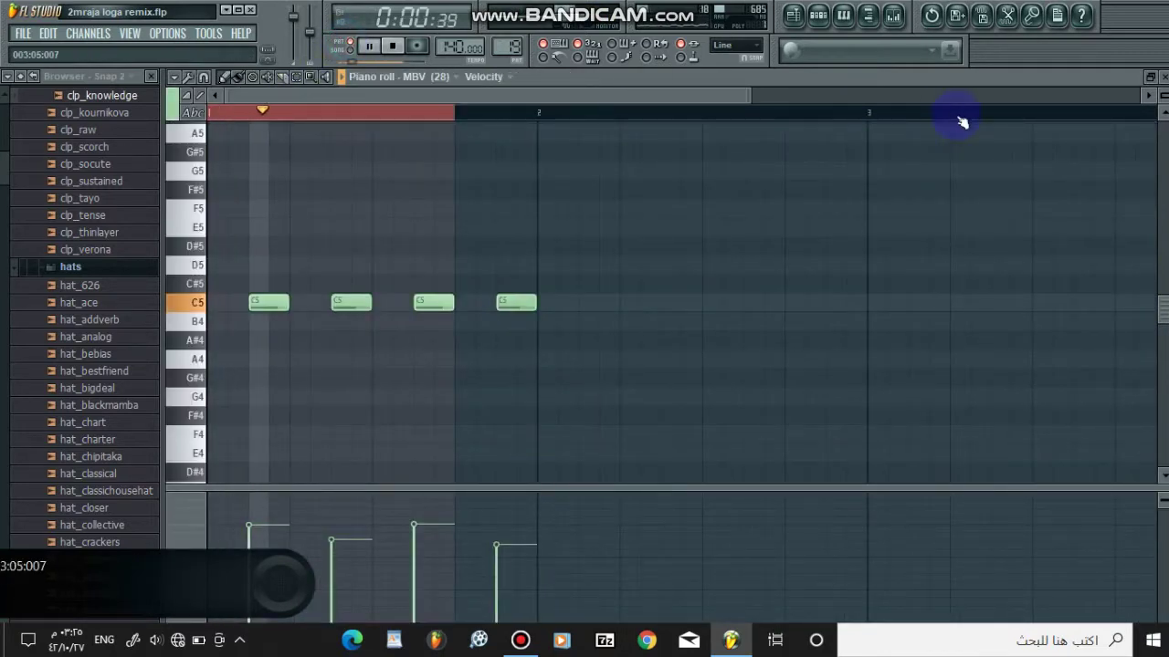
pyautogui.click(1165, 76)
# Inspect the effects on the first PADE_Vocal_Shot_F mixer track, insert 13, while Pattern 19 plays, and close the mixer
pyautogui.click(905, 16)
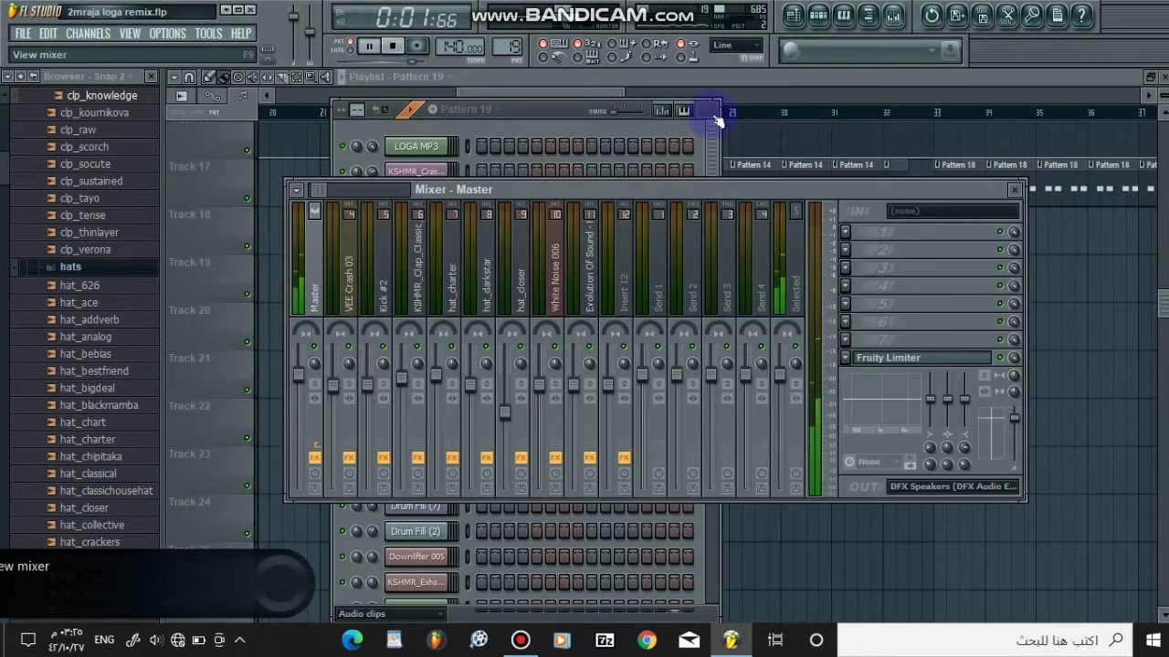
pyautogui.moveTo(319, 197); pyautogui.dragTo(328, 195)
pyautogui.click(454, 272)
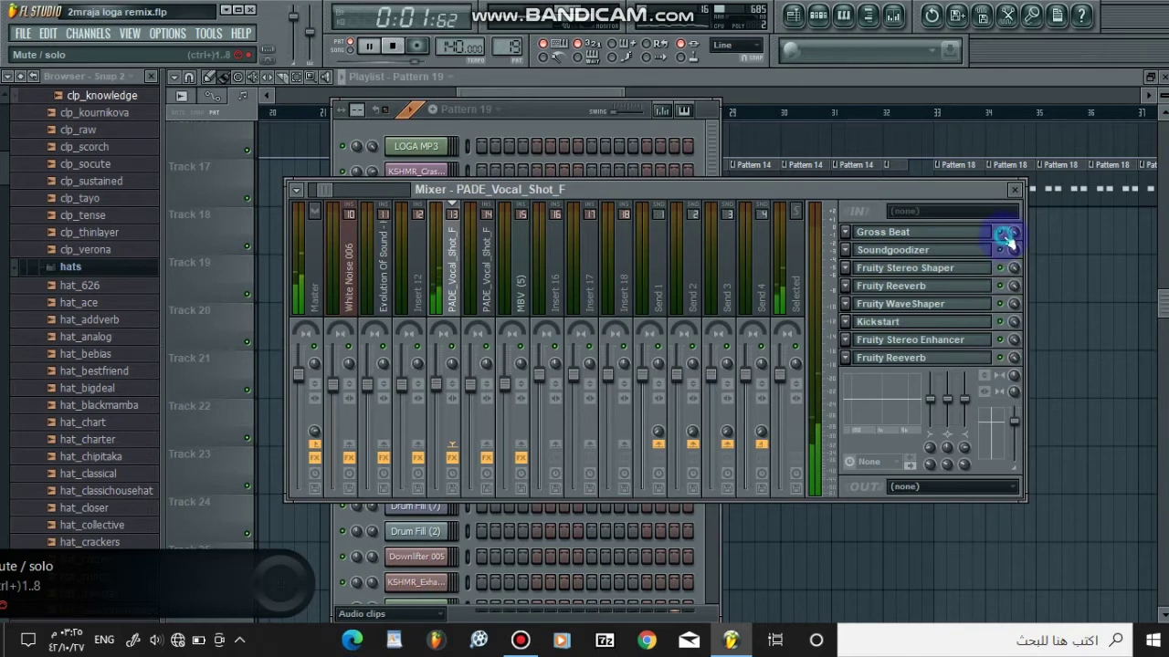
pyautogui.click(1164, 79)
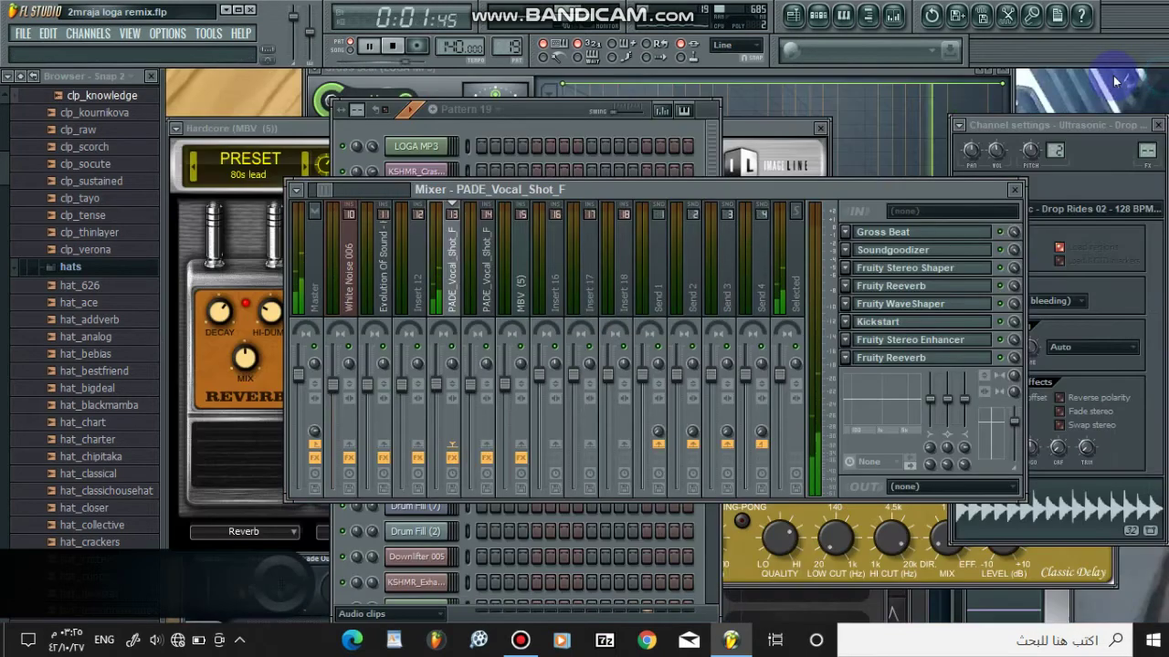
pyautogui.click(891, 21)
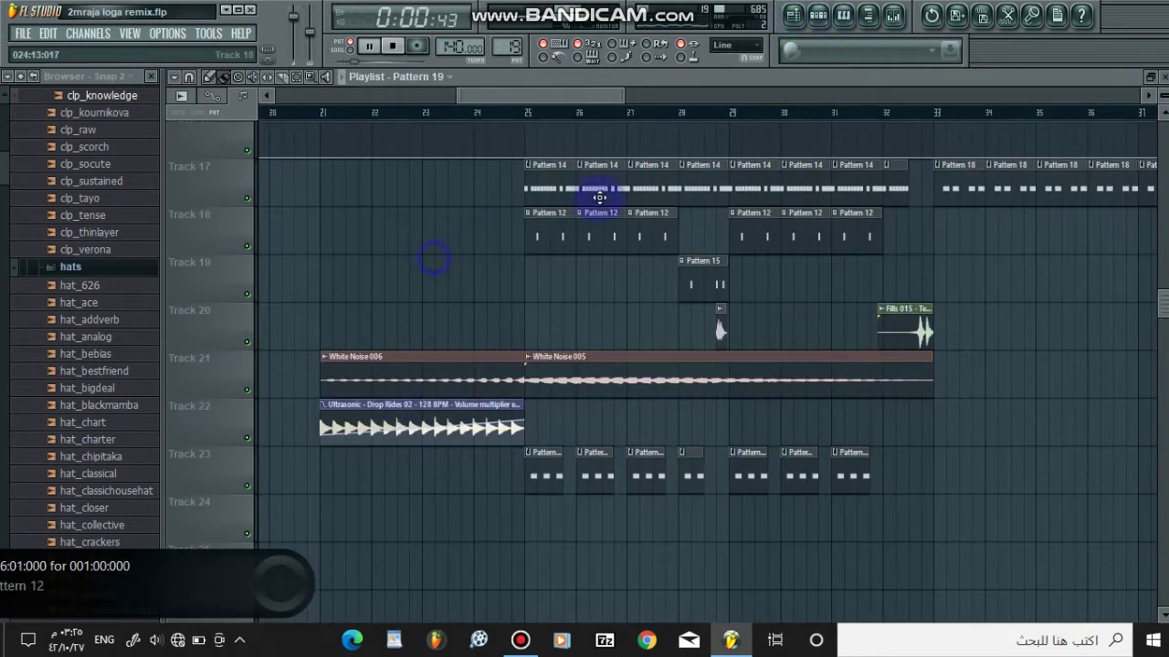
# Show Pattern 14 in the step sequencer, audition its hat_closer and Shaker channels, and return to the playlist
pyautogui.press('space')
pyautogui.click(818, 17)
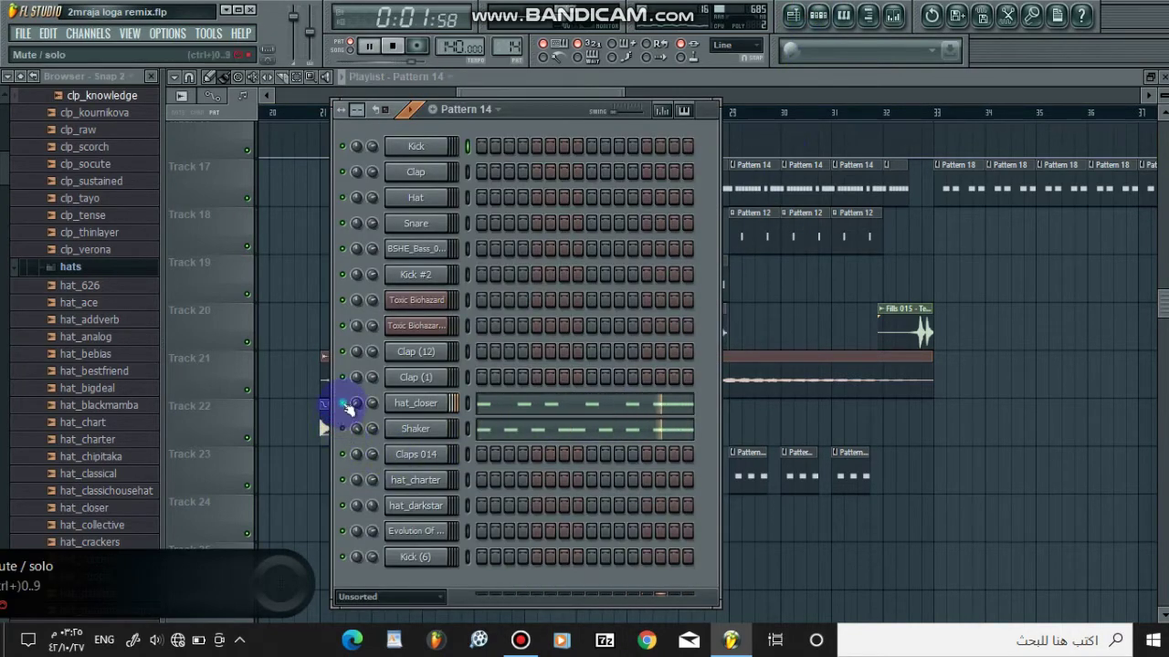
pyautogui.click(991, 77)
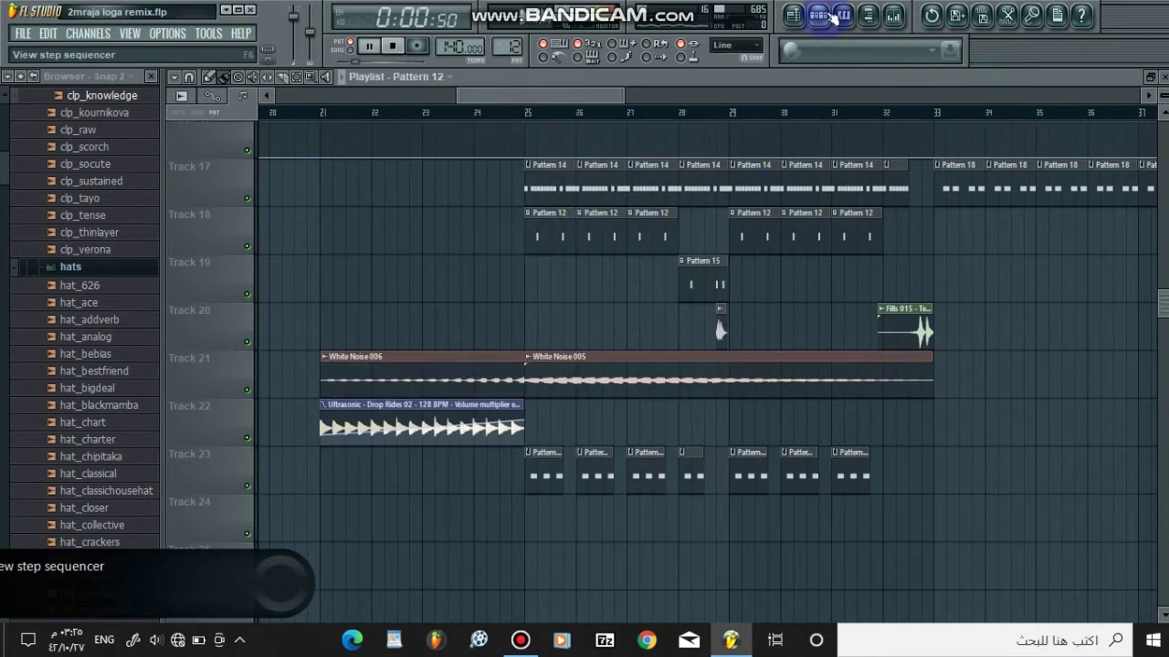
# Show Pattern 12 in the step sequencer, audition its clap channels, and return to the playlist
pyautogui.click(831, 17)
pyautogui.click(365, 419)
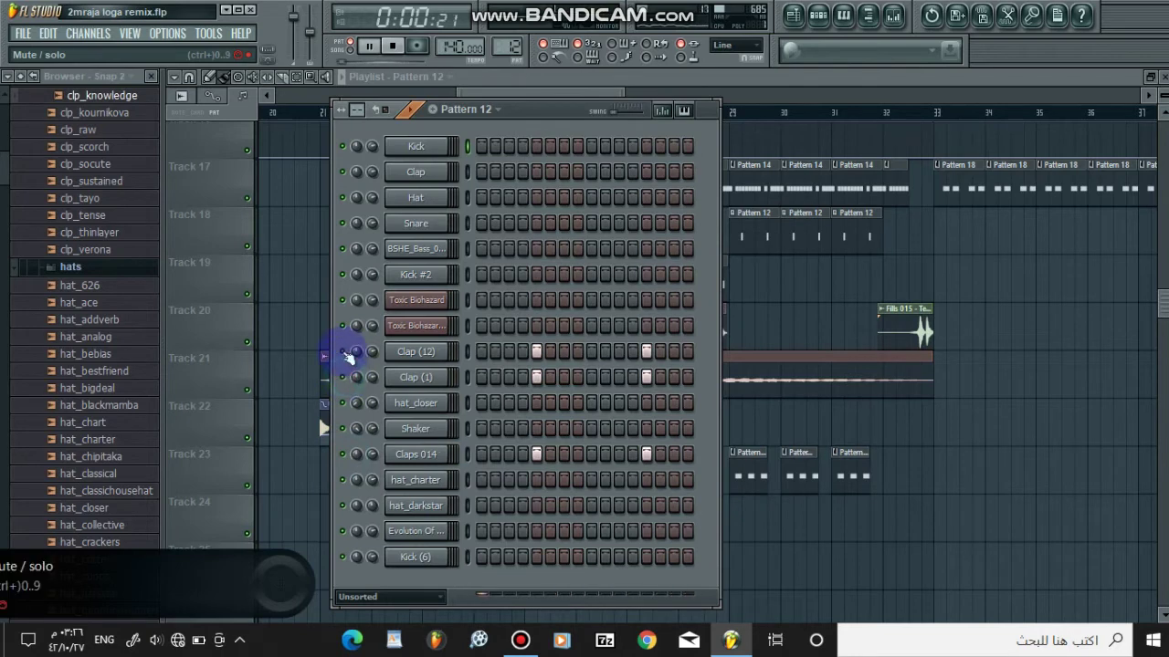
pyautogui.click(780, 81)
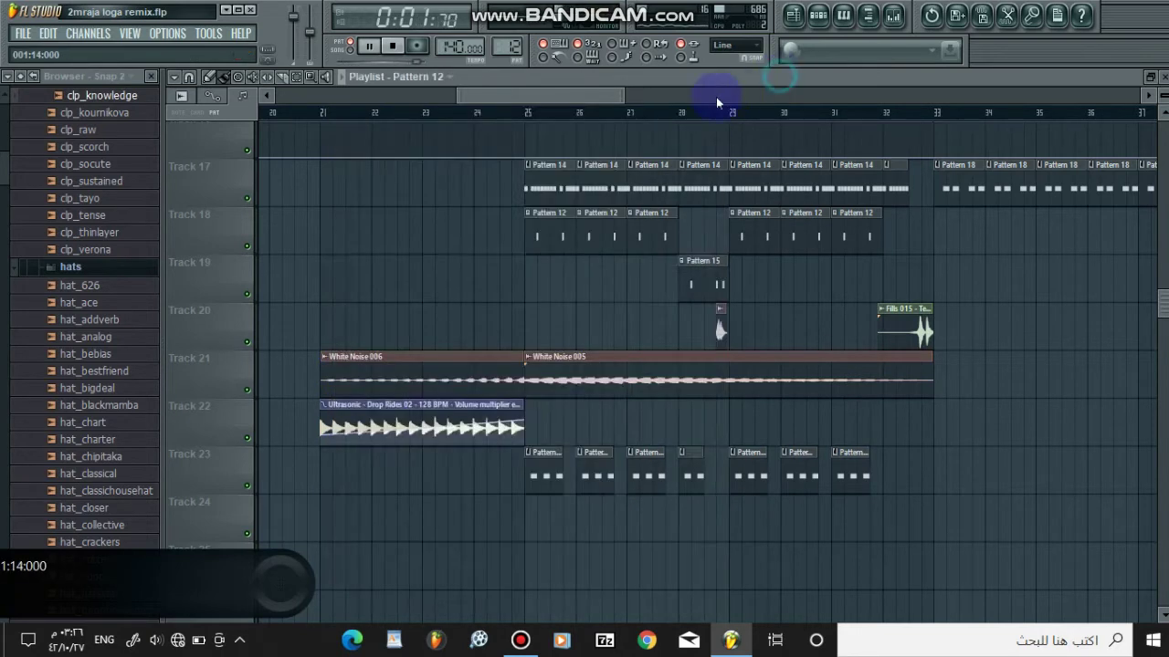
# Listen to the song from bar 26, stop playback, and inspect the Hey! clip's channel settings on Track 20
pyautogui.click(580, 117)
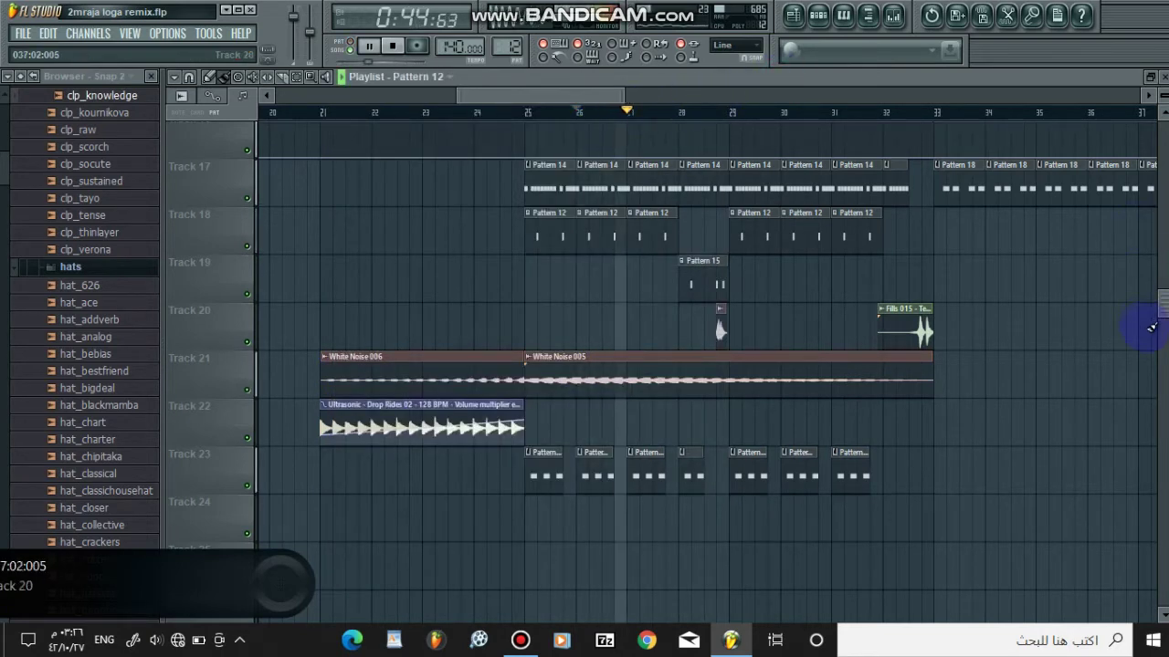
pyautogui.scroll(2, 639, 410)
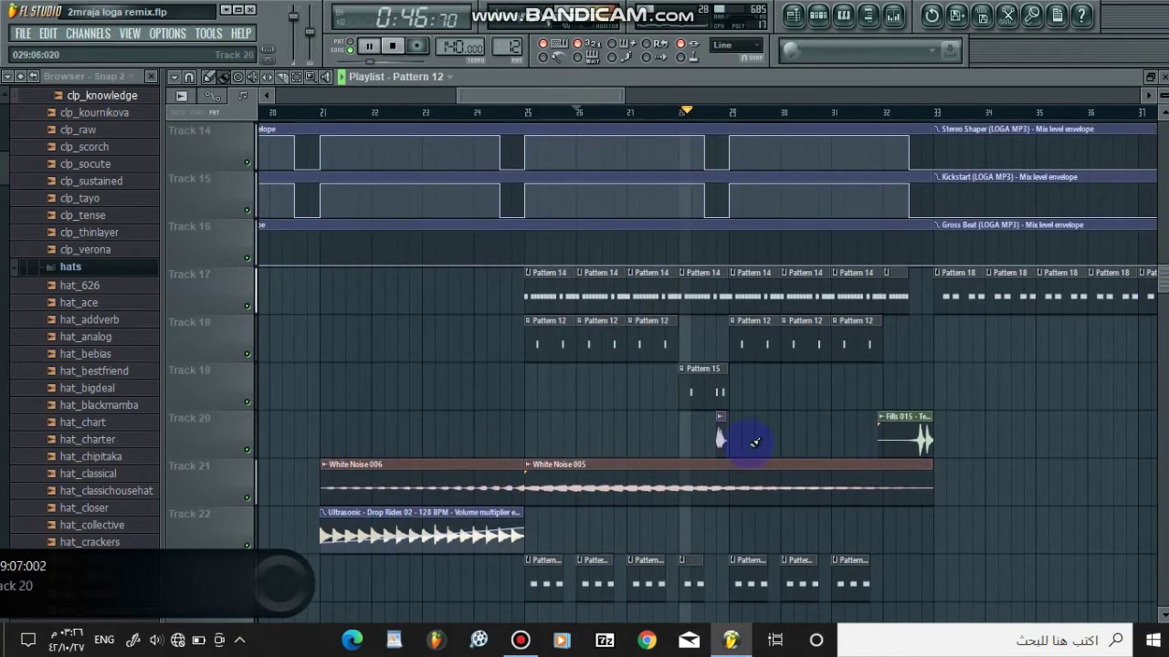
pyautogui.press('space')
pyautogui.click(721, 441)
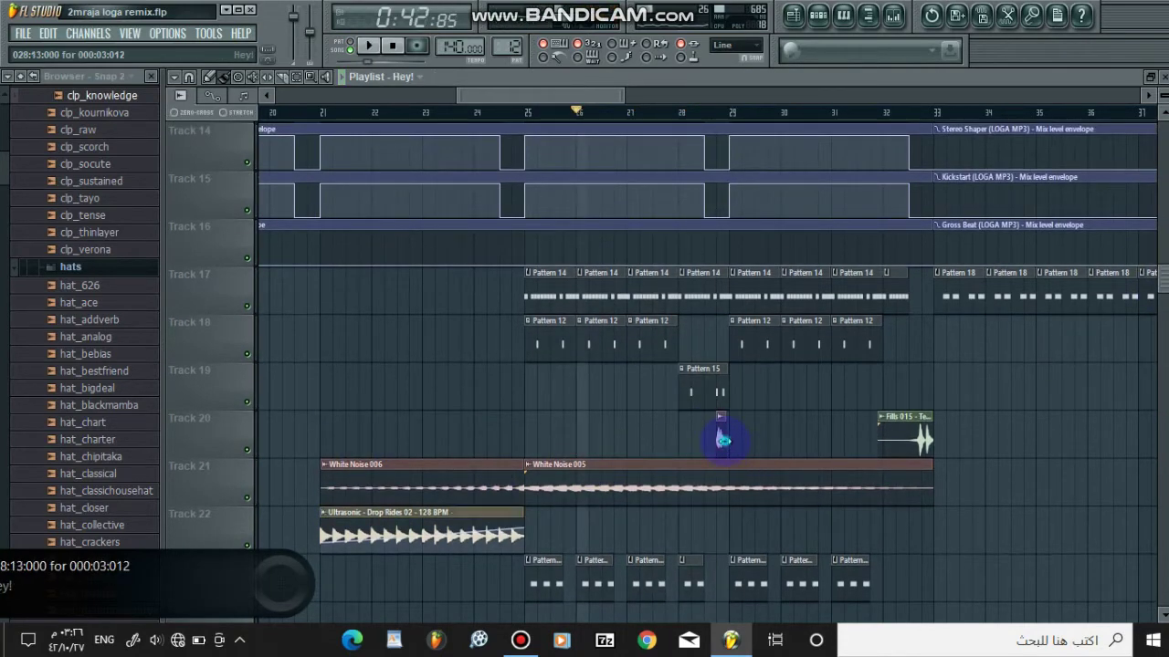
pyautogui.doubleClick(723, 441)
pyautogui.click(881, 84)
# Resume playback while reviewing the upper tracks, and restart the song from bar 32 with bars 28 to 44 in view
pyautogui.press('space')
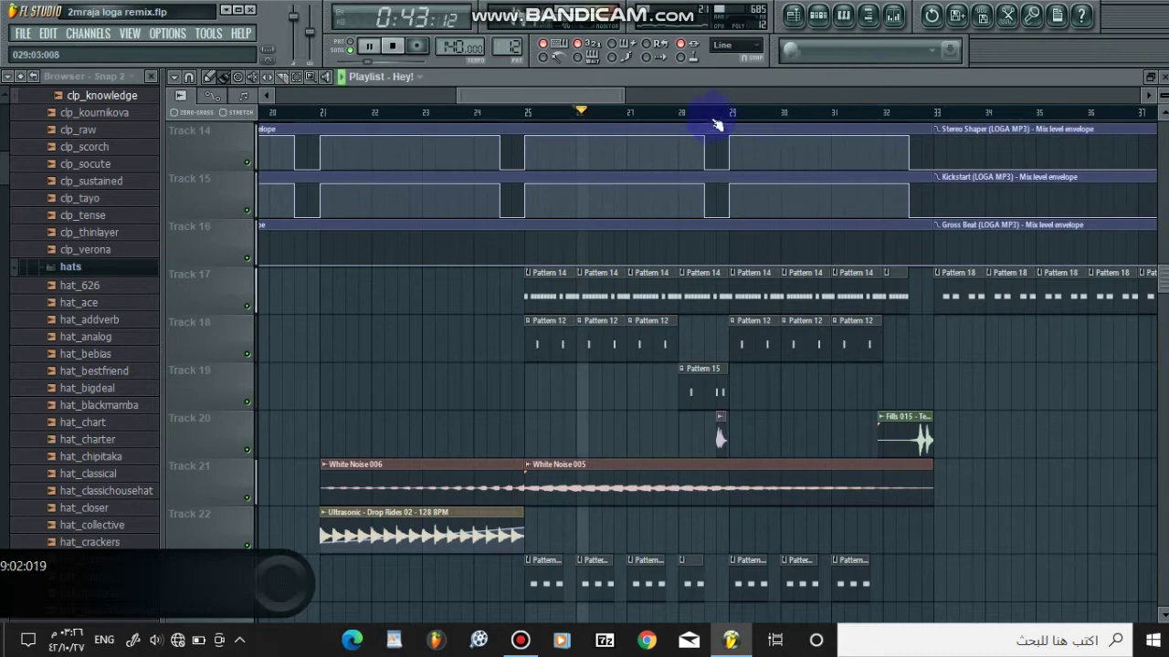
pyautogui.scroll(8, 717, 125)
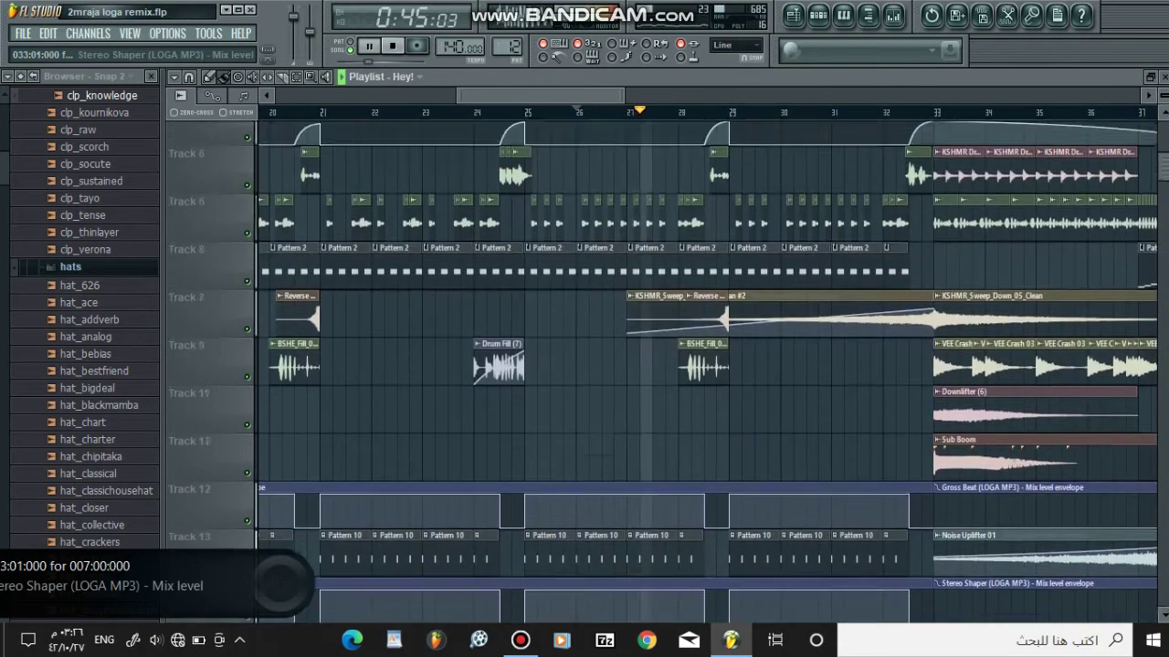
pyautogui.scroll(2, 621, 100)
pyautogui.moveTo(597, 96); pyautogui.dragTo(672, 95)
pyautogui.click(496, 112)
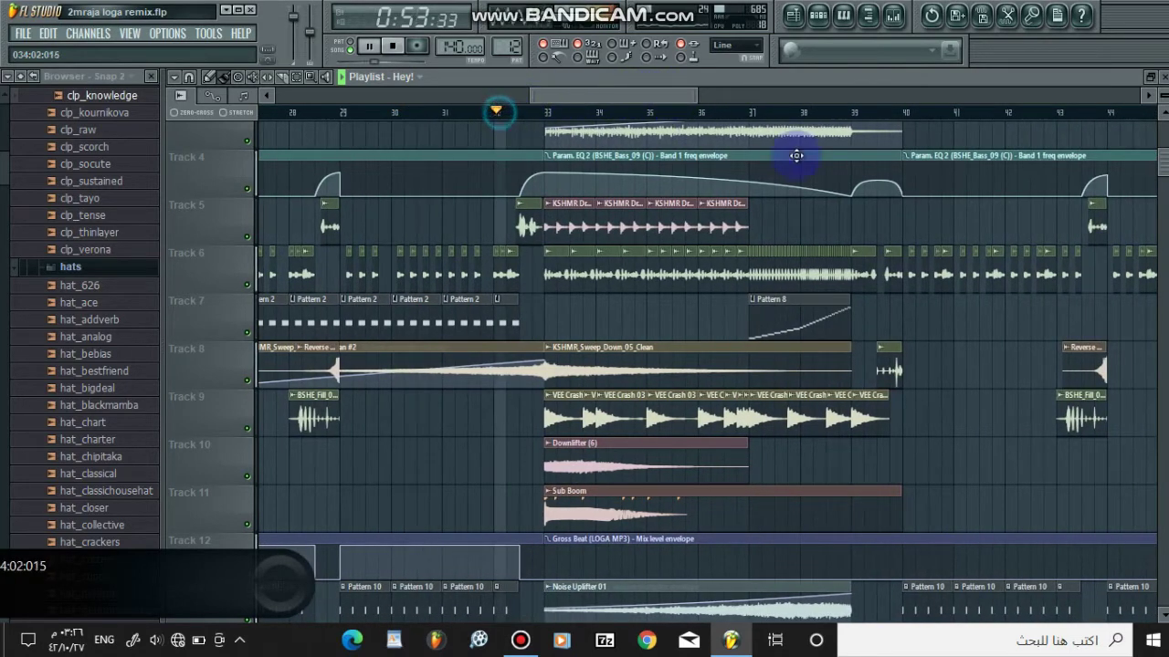
# Stop playback and inspect the channel settings of the Fills 015 clip near bar 32 on Track 20
pyautogui.scroll(-15, 591, 269)
pyautogui.press('space')
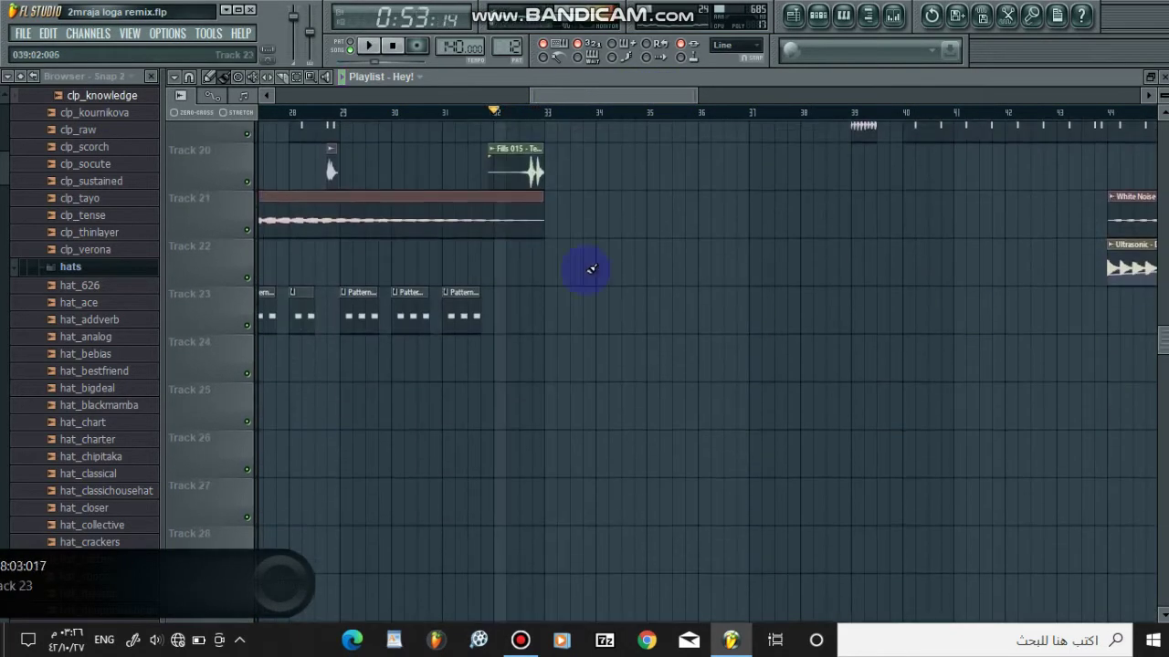
pyautogui.doubleClick(524, 164)
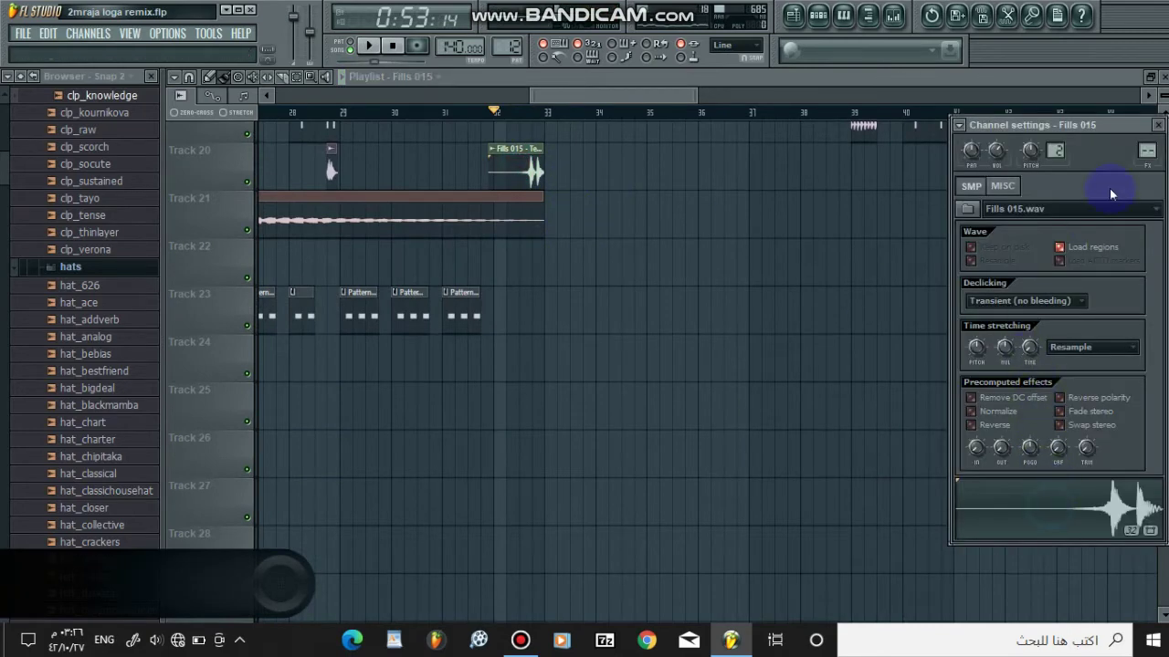
pyautogui.click(1083, 86)
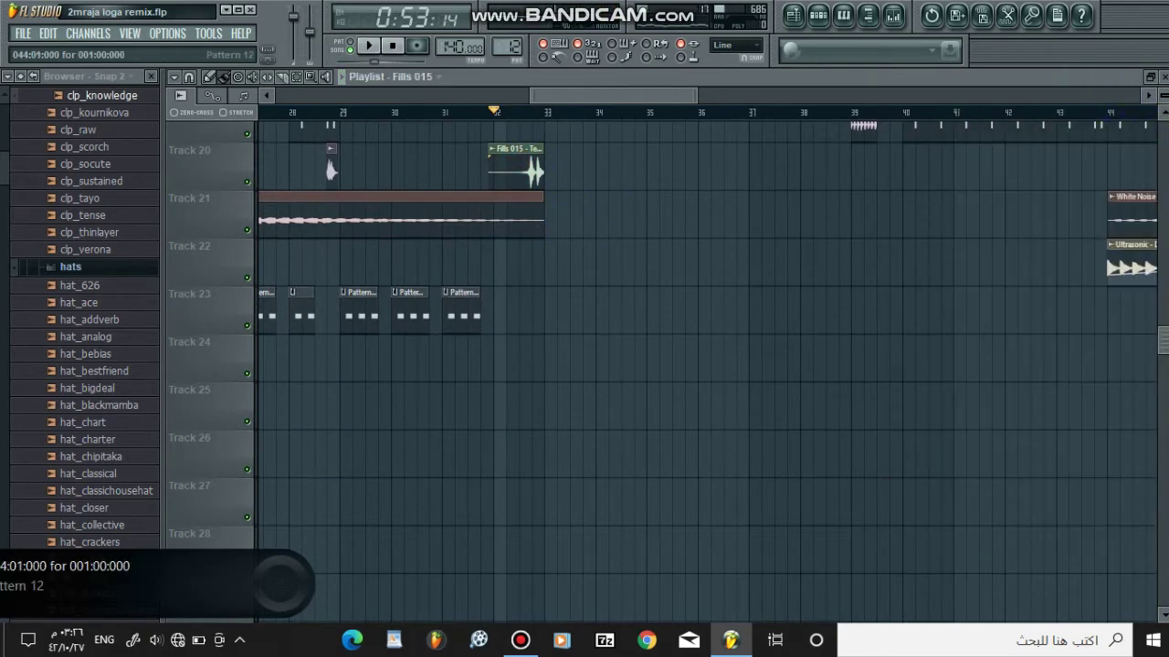
# Listen to the song from bar 32 while reviewing Tracks 1 to 13 up to bar 54
pyautogui.moveTo(1163, 340); pyautogui.dragTo(1162, 123)
pyautogui.press('space')
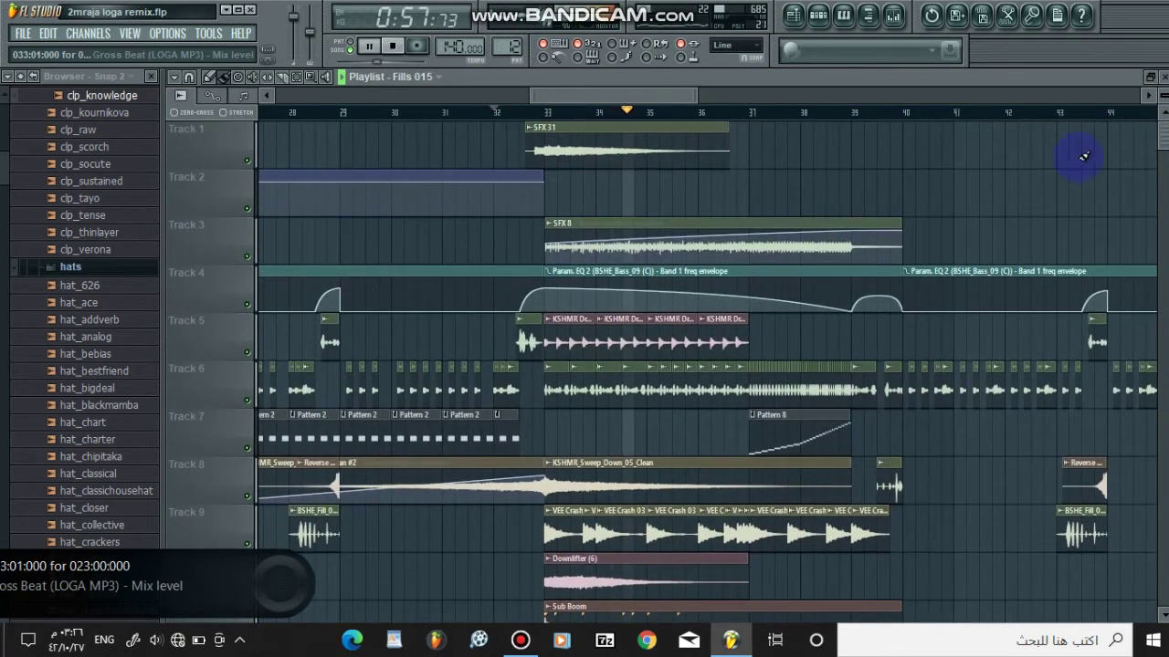
pyautogui.moveTo(596, 90); pyautogui.dragTo(689, 93)
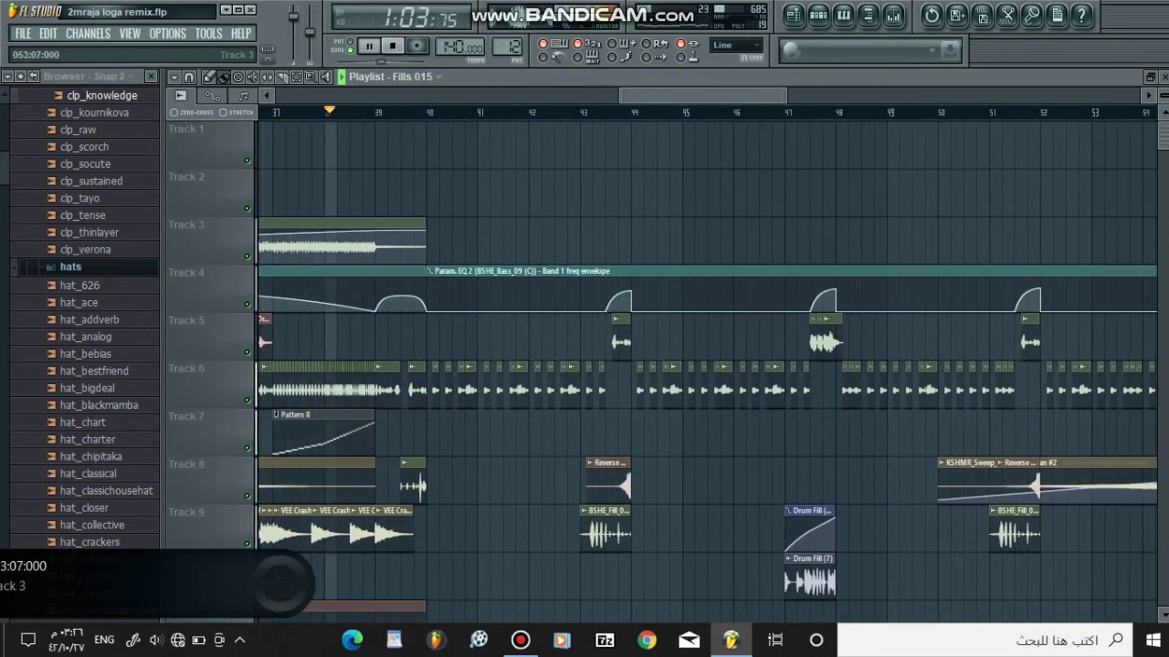
pyautogui.scroll(-3, 475, 330)
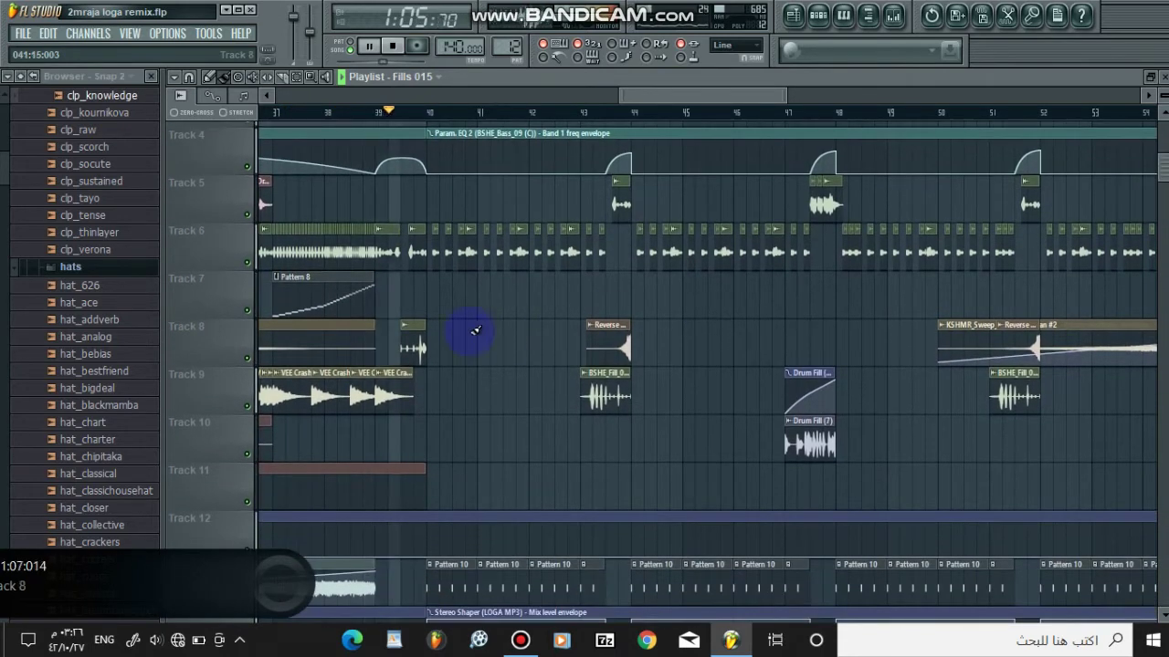
# Mute Track 6, keep listening while reviewing Tracks 9 to 17, and stop playback
pyautogui.click(248, 263)
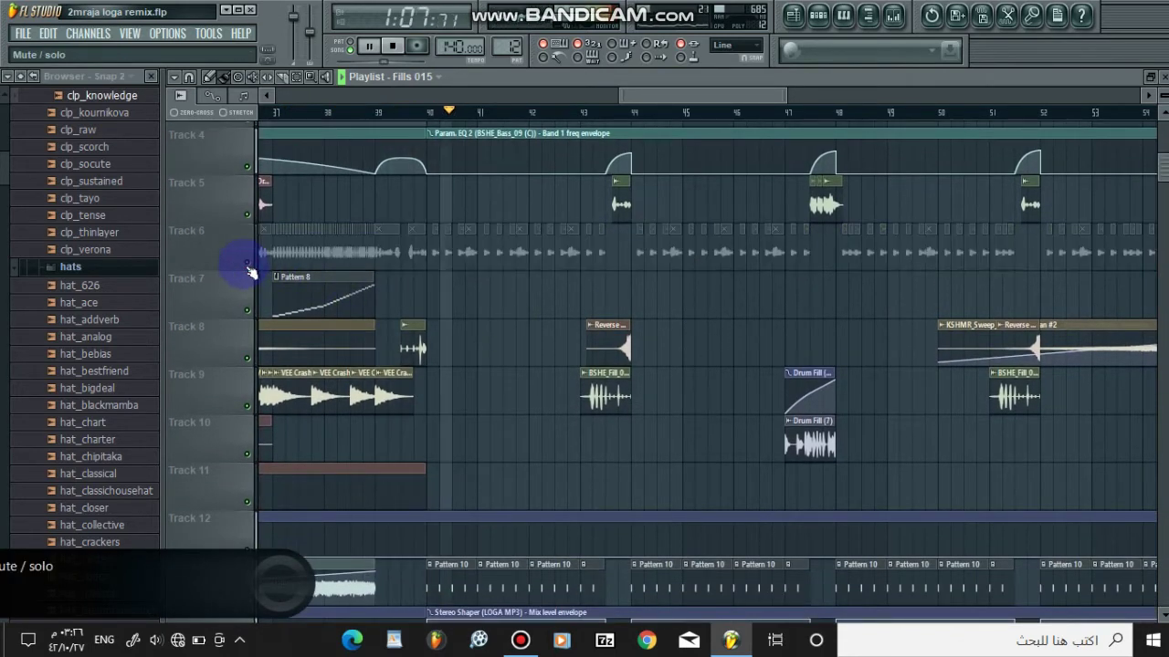
pyautogui.scroll(-4, 653, 388)
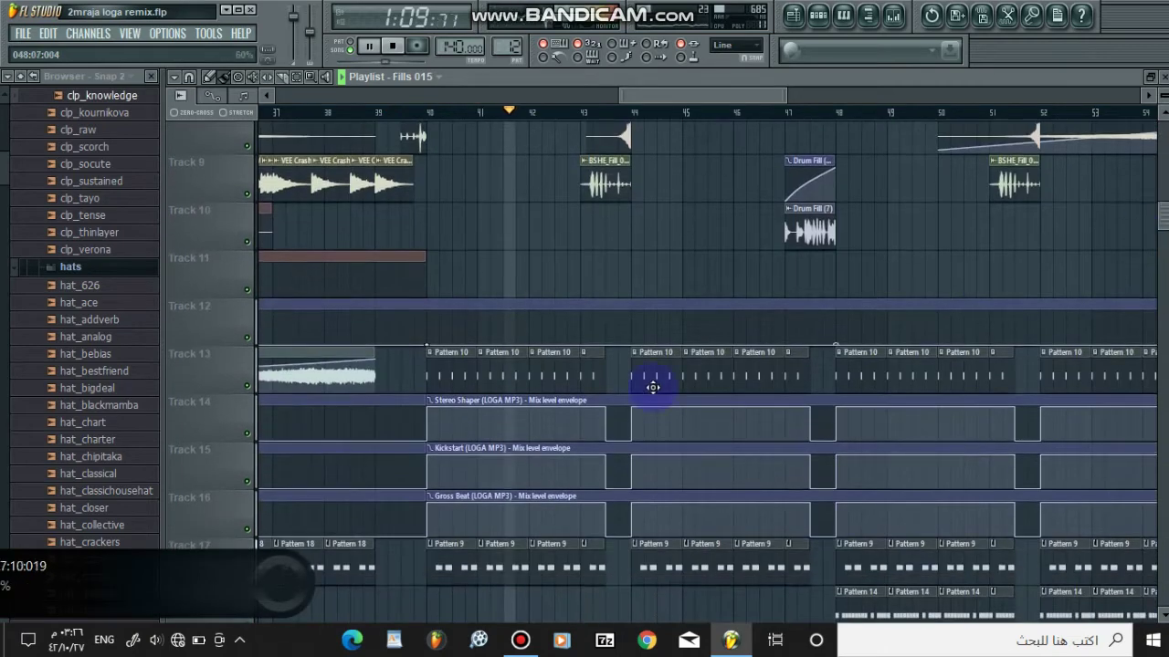
pyautogui.press('space')
# Open Pattern 9's BSHE_Bass_09 (C) notes in the piano roll, play them in pattern mode, review its channels, and return to the playlist
pyautogui.doubleClick(548, 563)
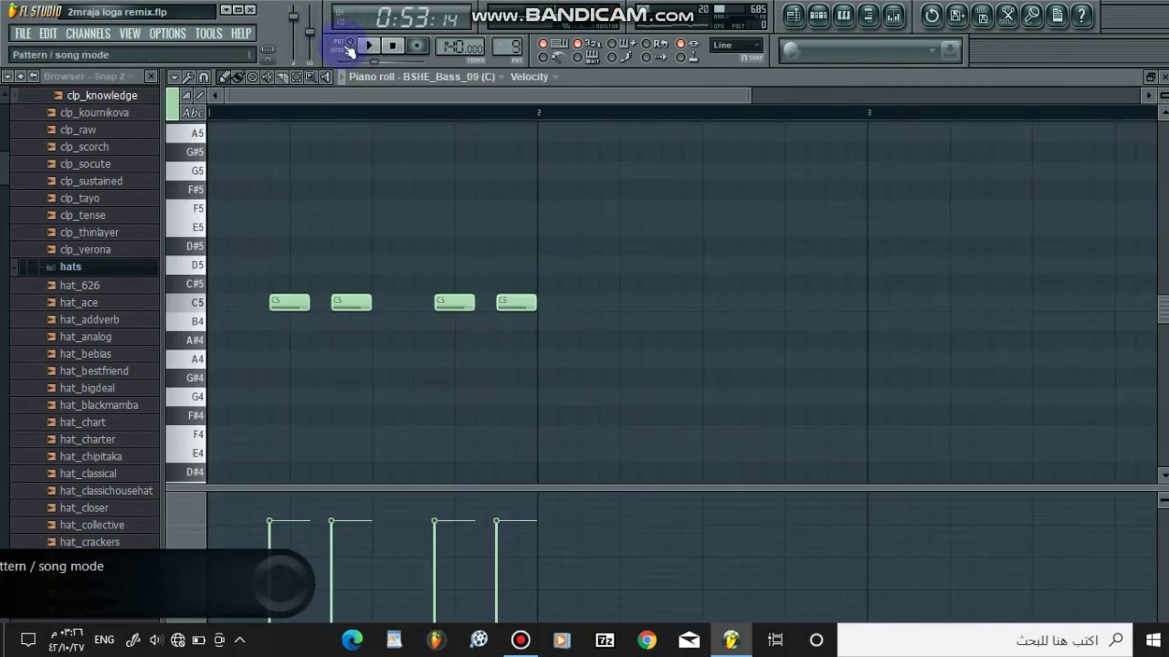
pyautogui.click(350, 48)
pyautogui.press('space')
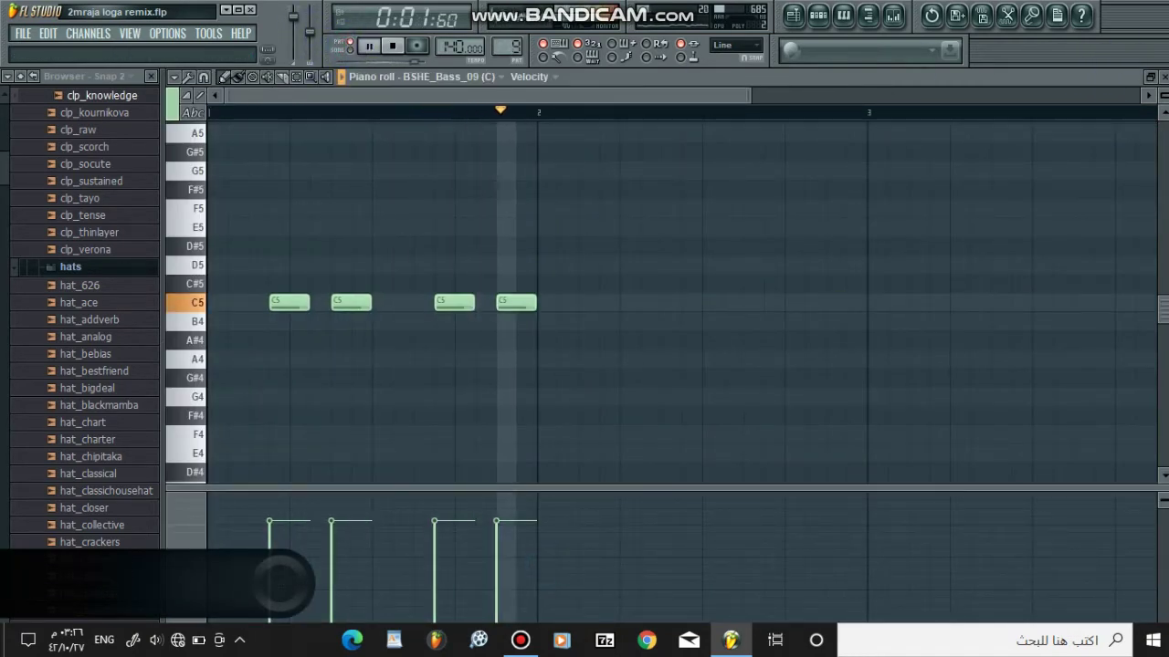
pyautogui.press('Escape')
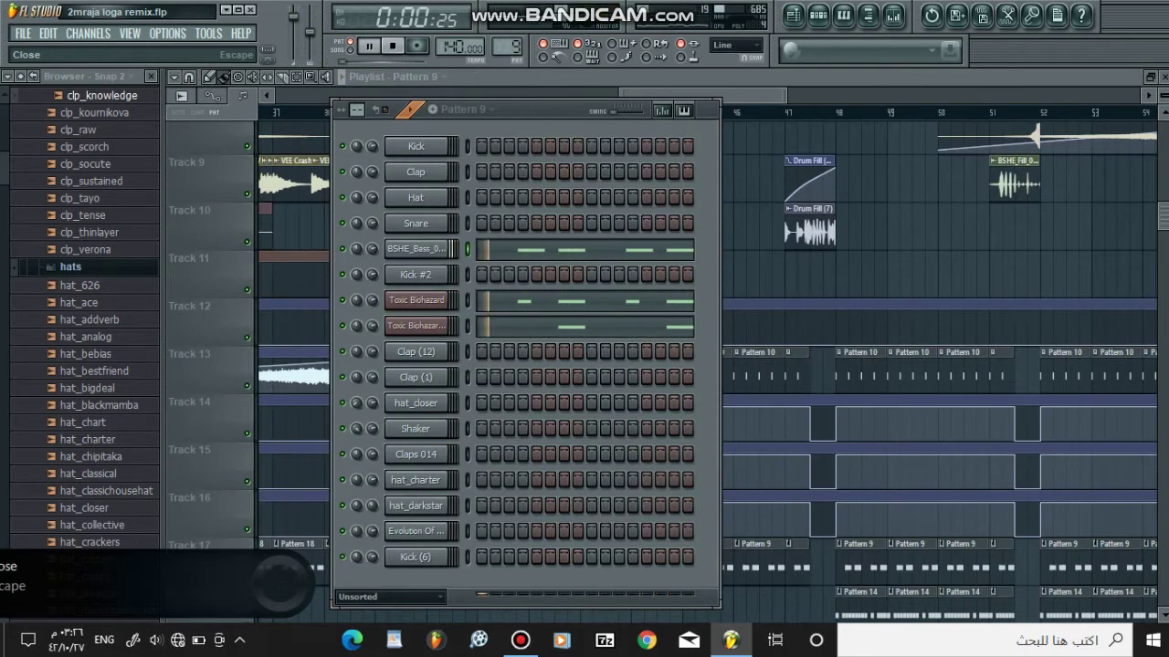
pyautogui.click(992, 81)
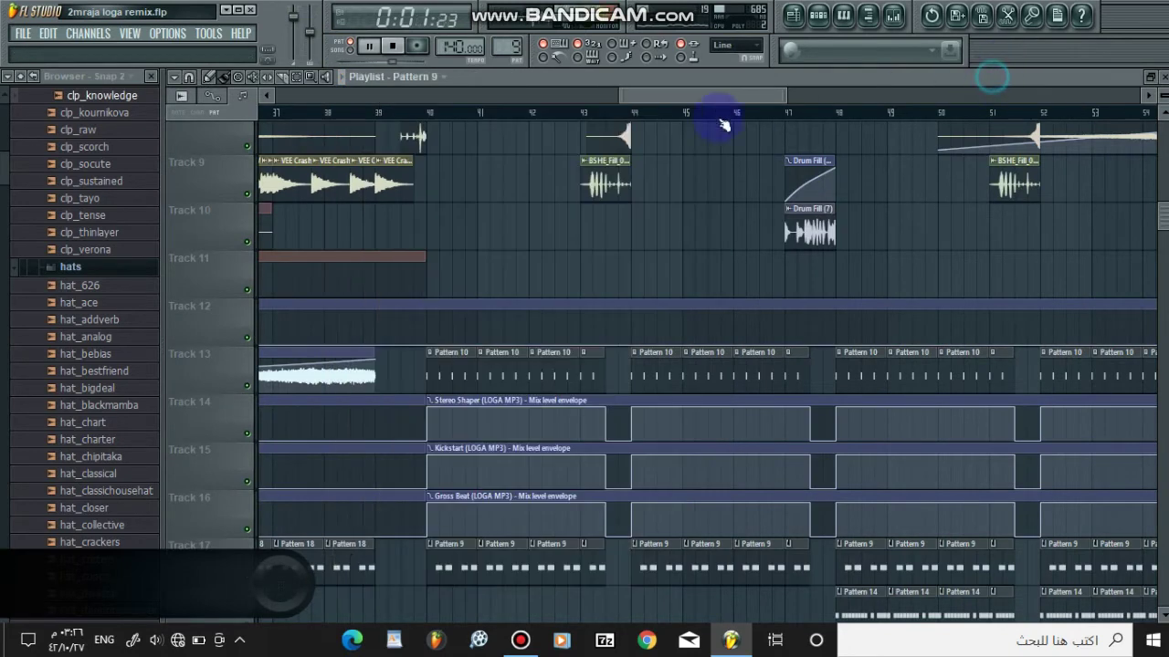
# Toggle Track 9's mute/solo state, then listen to the song from bar 39 while reviewing Tracks 1 to 20 up to bar 68
pyautogui.rightClick(246, 193)
pyautogui.click(245, 193)
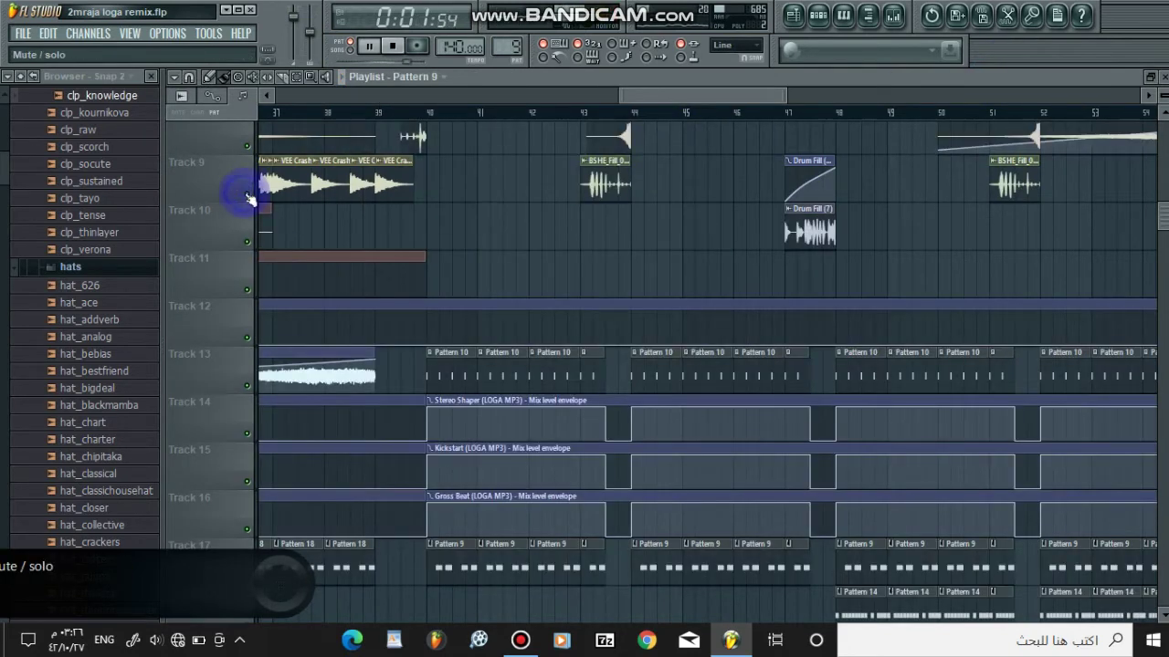
pyautogui.click(393, 113)
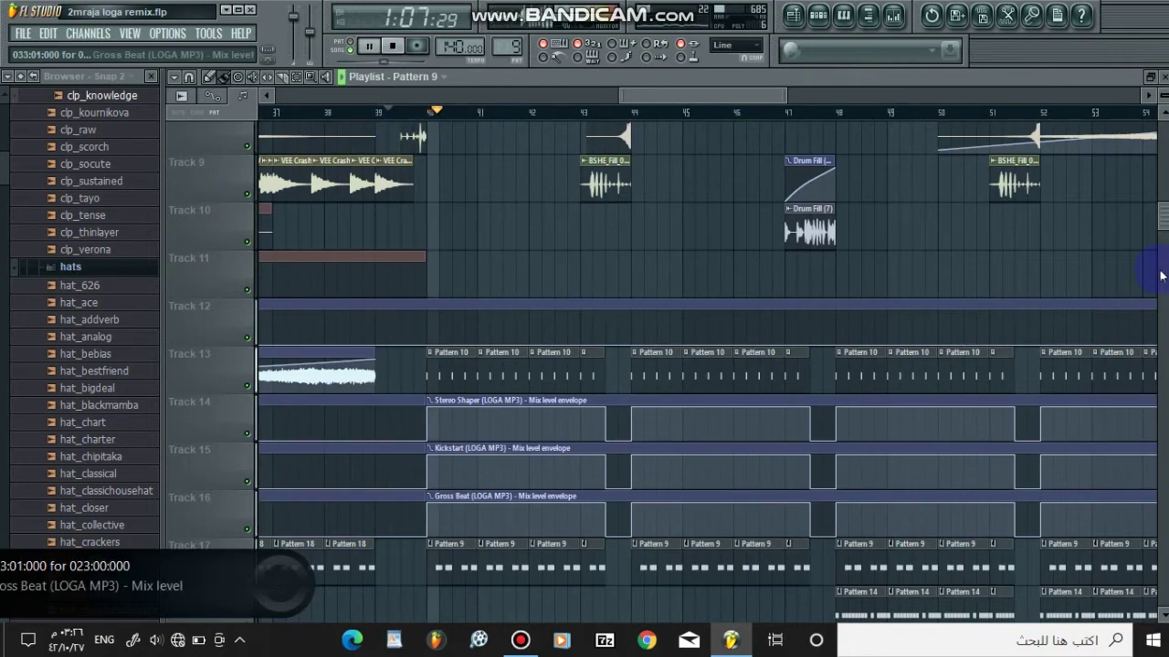
pyautogui.scroll(-6, 707, 373)
pyautogui.scroll(7, 708, 373)
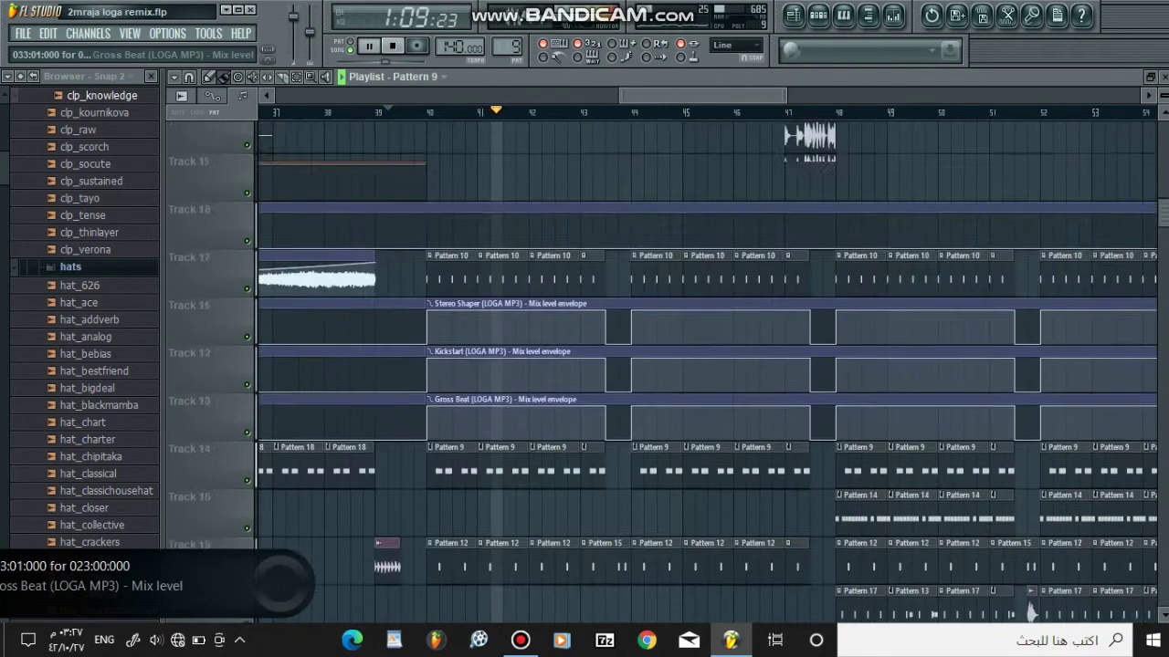
pyautogui.scroll(3, 666, 365)
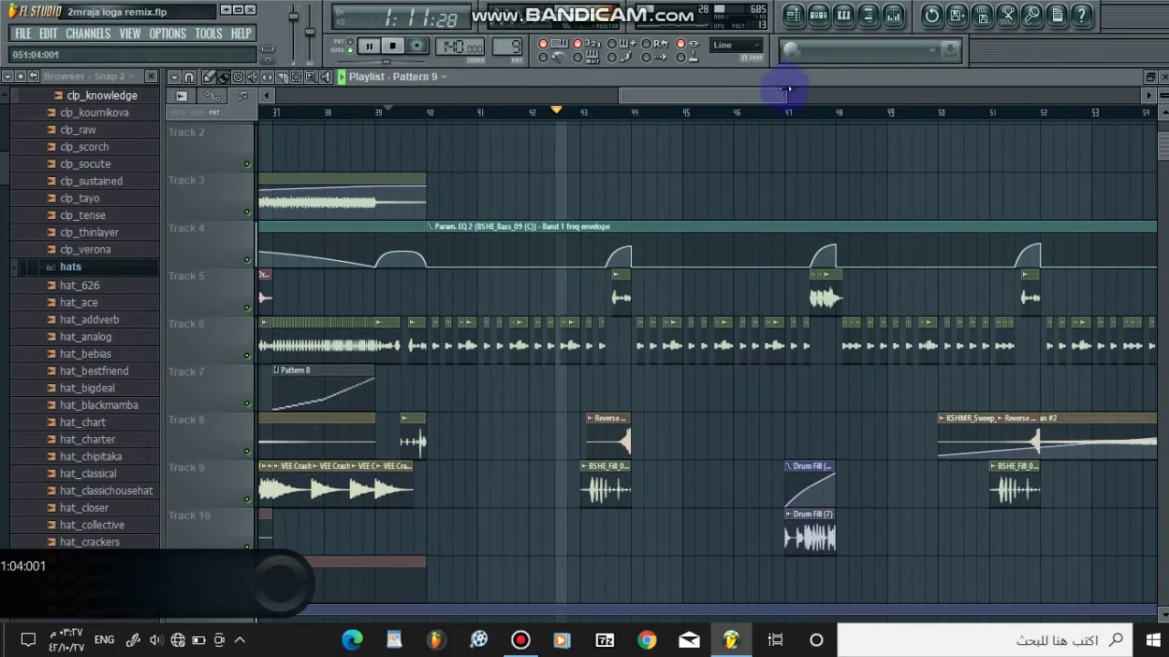
pyautogui.moveTo(784, 94); pyautogui.dragTo(926, 97)
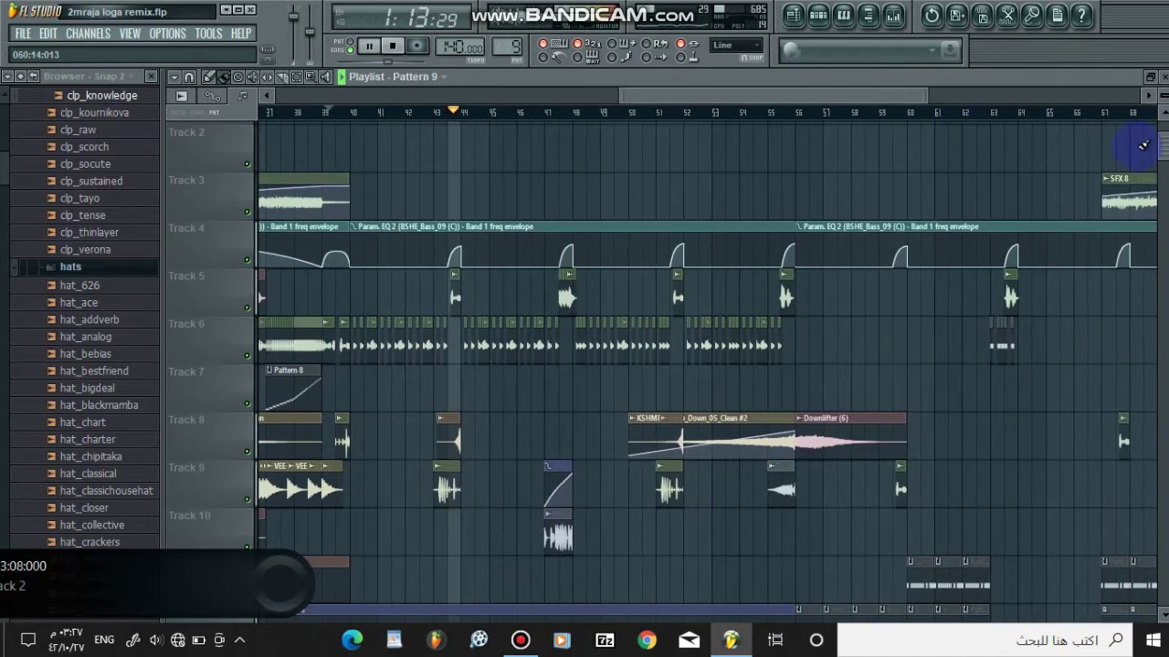
pyautogui.moveTo(1162, 144)
pyautogui.mouseDown()
pyautogui.moveTo(1156, 323)
pyautogui.moveTo(1155, 135)
pyautogui.mouseUp()
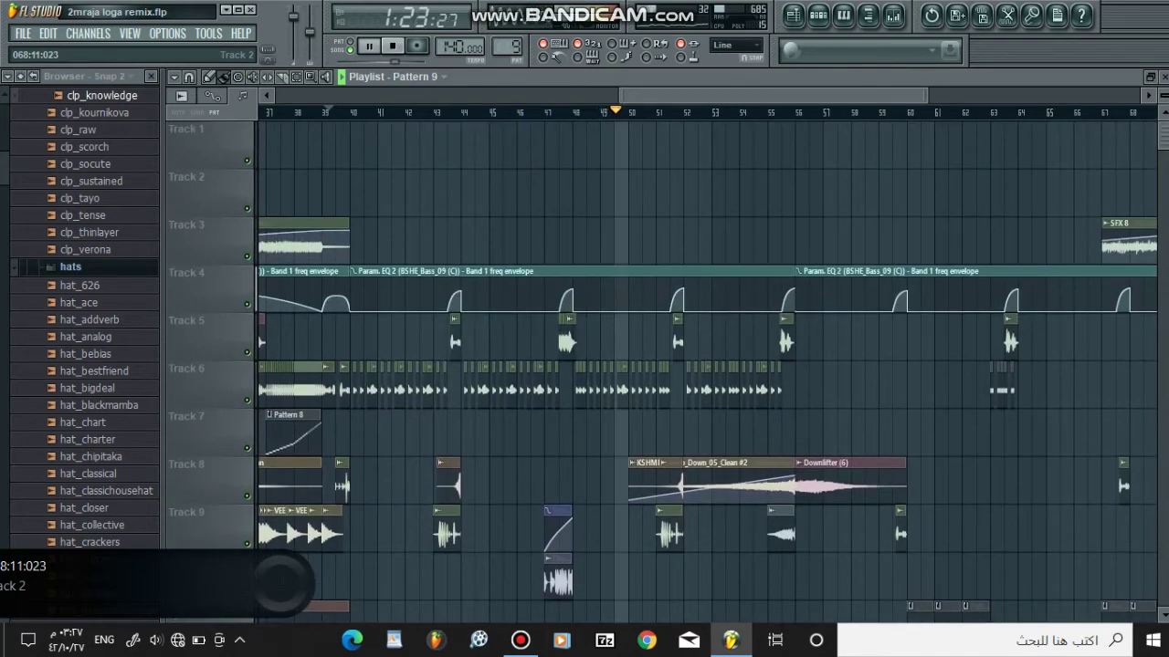
# Keep listening while examining the later section of the arrangement on Tracks 1 to 22 up to bar 74
pyautogui.moveTo(928, 96); pyautogui.dragTo(818, 98)
pyautogui.moveTo(918, 113)
pyautogui.mouseDown()
pyautogui.moveTo(973, 104)
pyautogui.moveTo(855, 104)
pyautogui.moveTo(911, 107)
pyautogui.mouseUp()
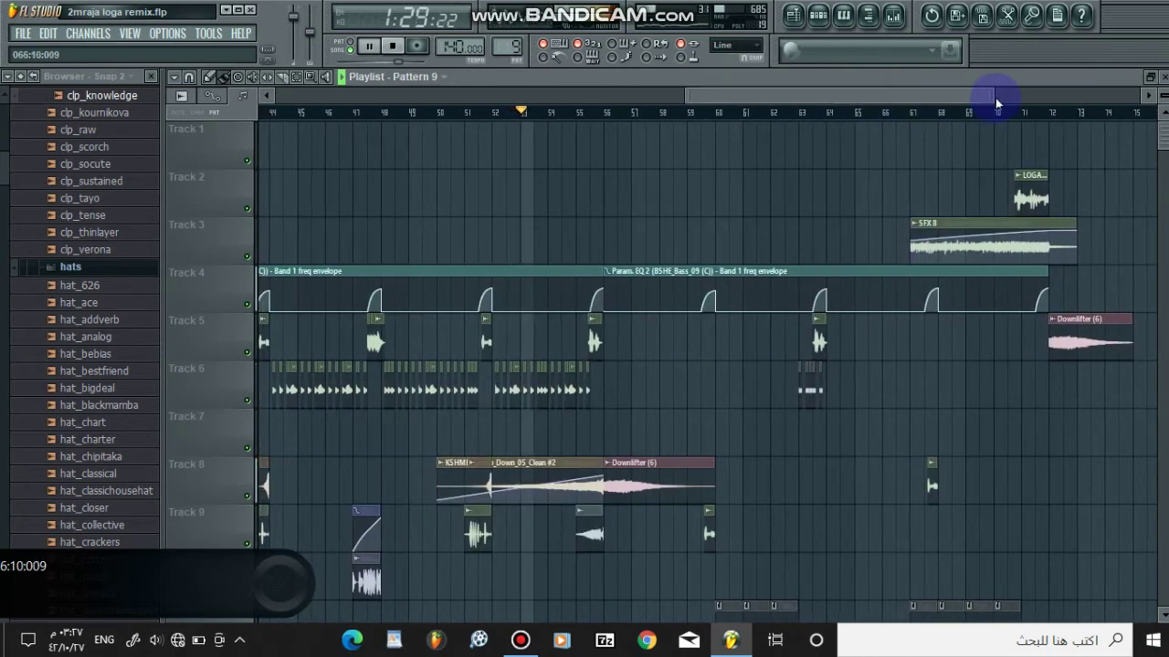
pyautogui.moveTo(996, 102); pyautogui.dragTo(870, 101)
pyautogui.moveTo(1160, 134); pyautogui.dragTo(1019, 215)
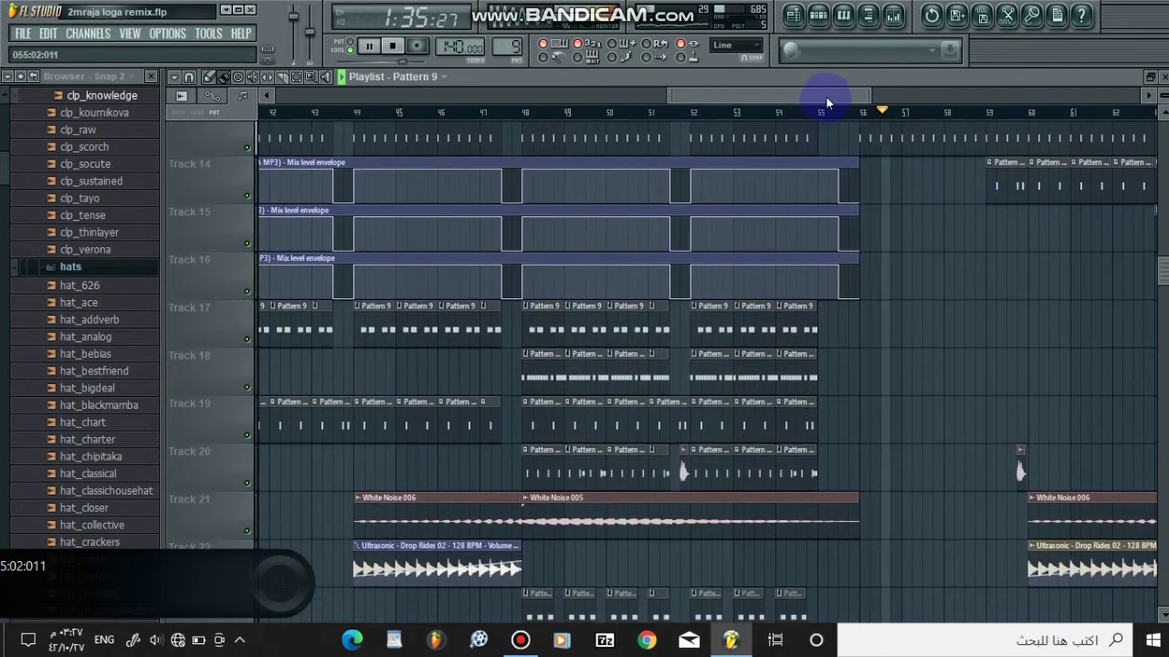
pyautogui.moveTo(824, 99); pyautogui.dragTo(941, 91)
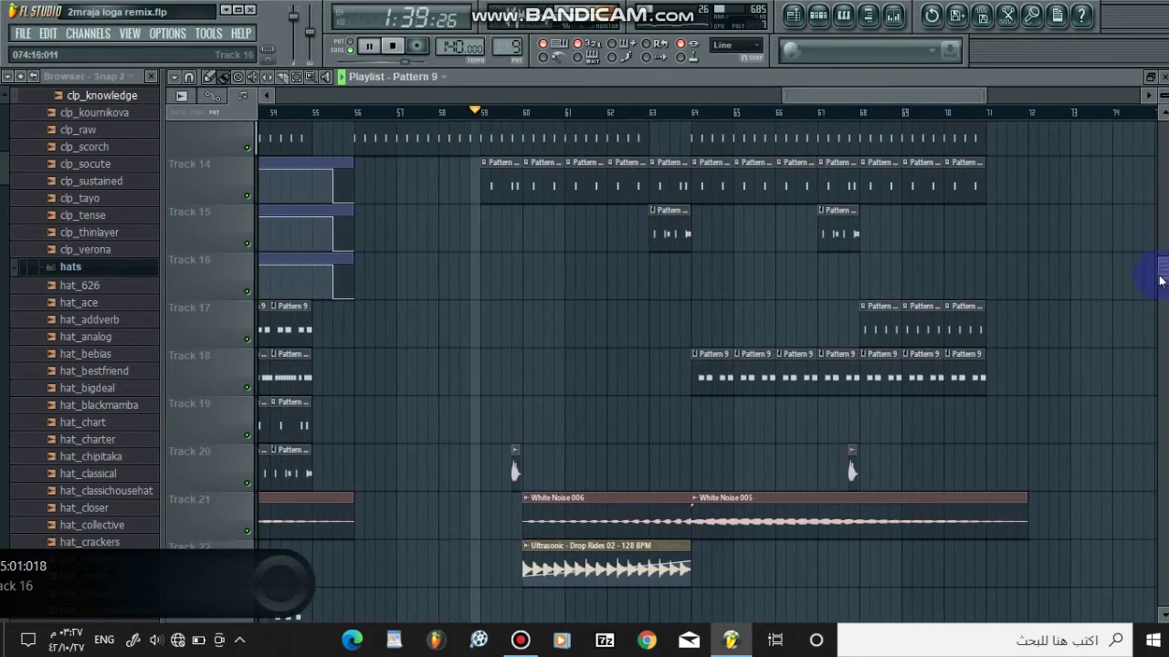
pyautogui.moveTo(1161, 274)
pyautogui.mouseDown()
pyautogui.moveTo(1161, 314)
pyautogui.moveTo(1161, 158)
pyautogui.moveTo(1161, 280)
pyautogui.mouseUp()
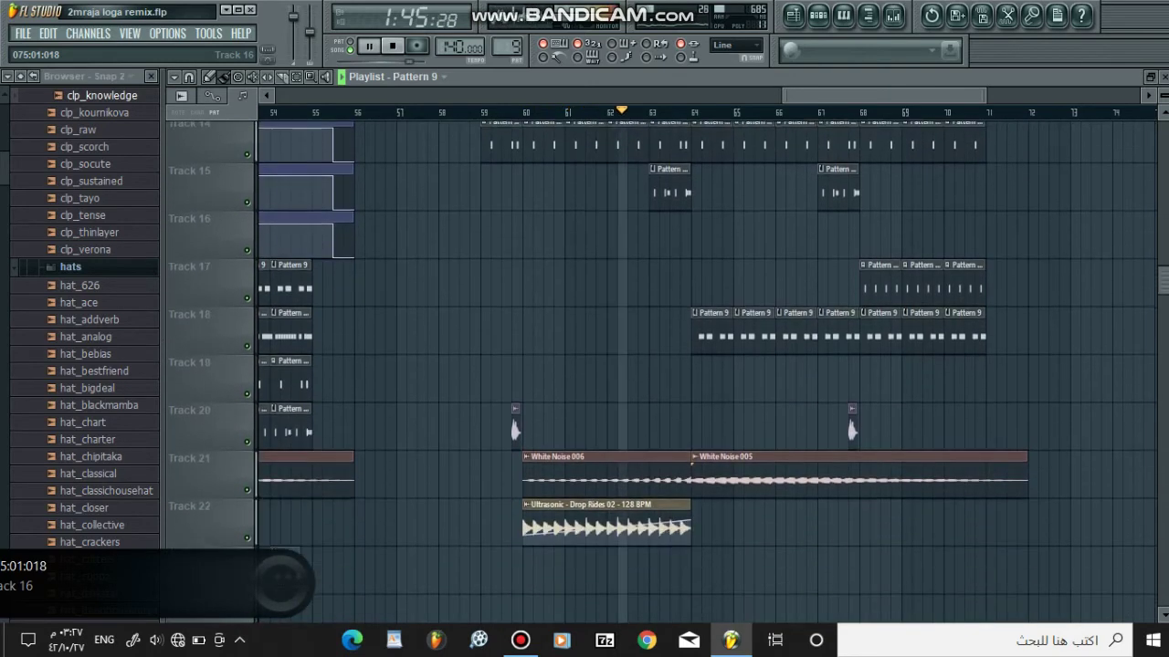
# Bring up the Bandicam recorder and review the arrangement's ending on Tracks 2 to 14 up to bar 78 during playback
pyautogui.click(529, 645)
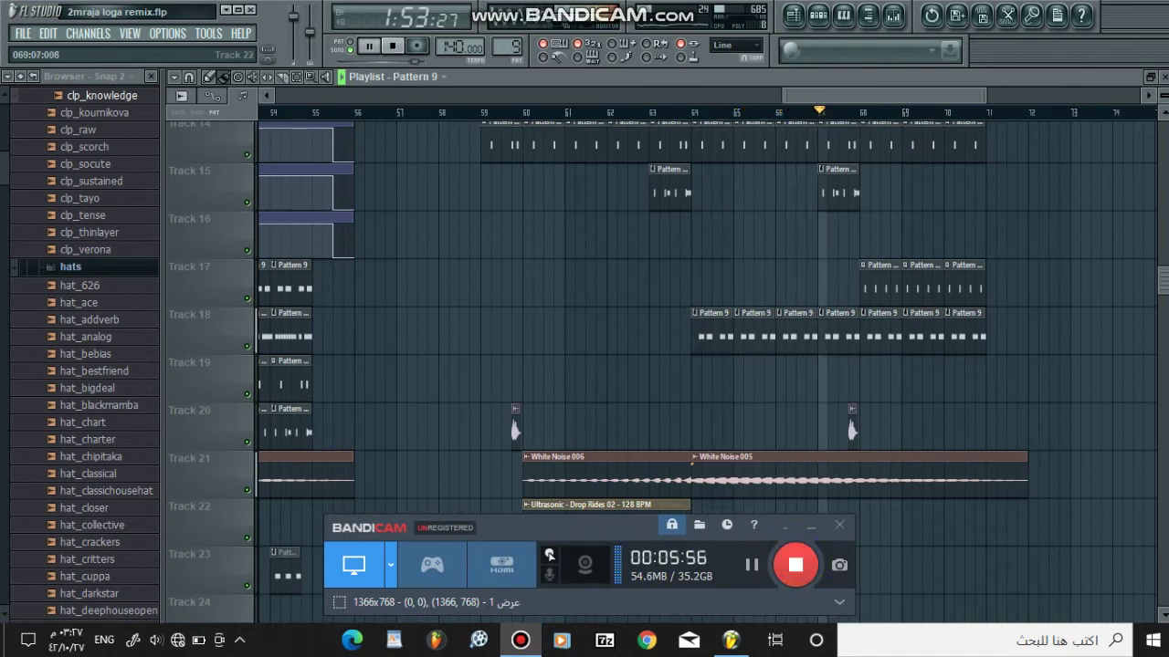
pyautogui.scroll(13, 707, 365)
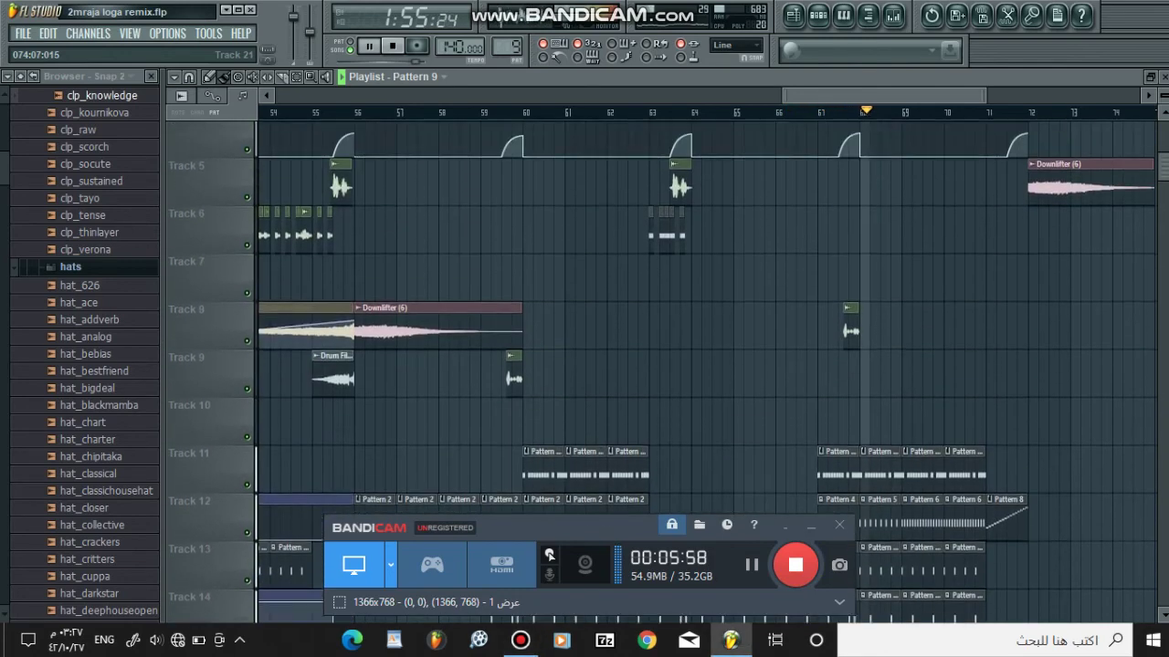
pyautogui.scroll(-1, 706, 365)
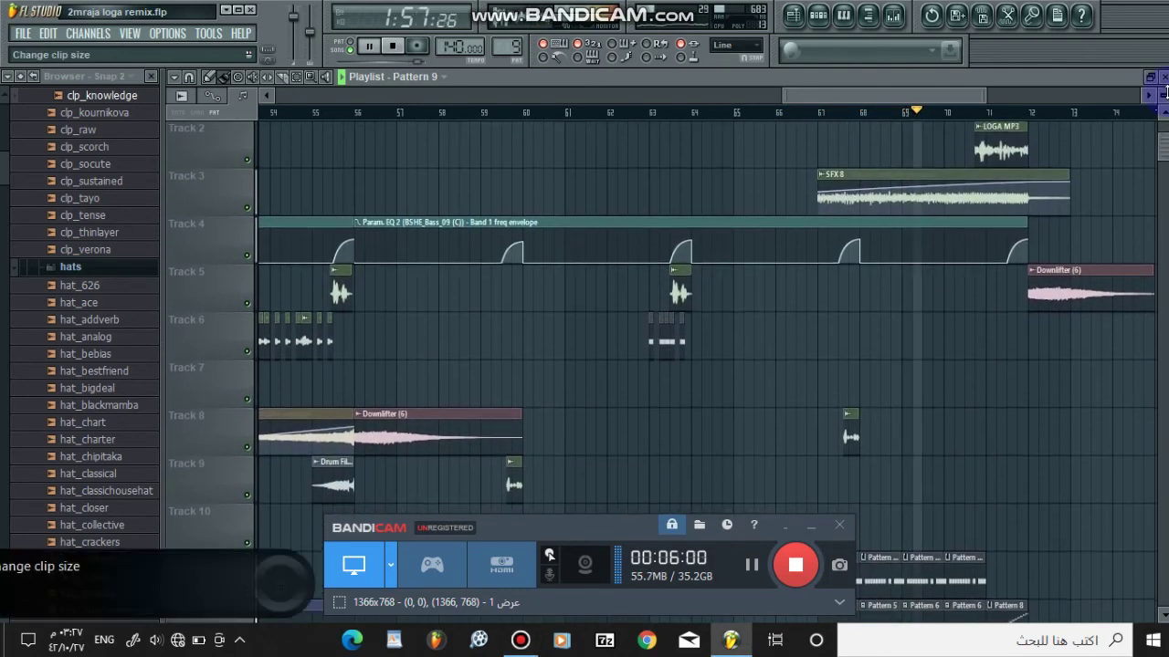
pyautogui.moveTo(1162, 95); pyautogui.dragTo(1162, 90)
pyautogui.moveTo(958, 96); pyautogui.dragTo(994, 99)
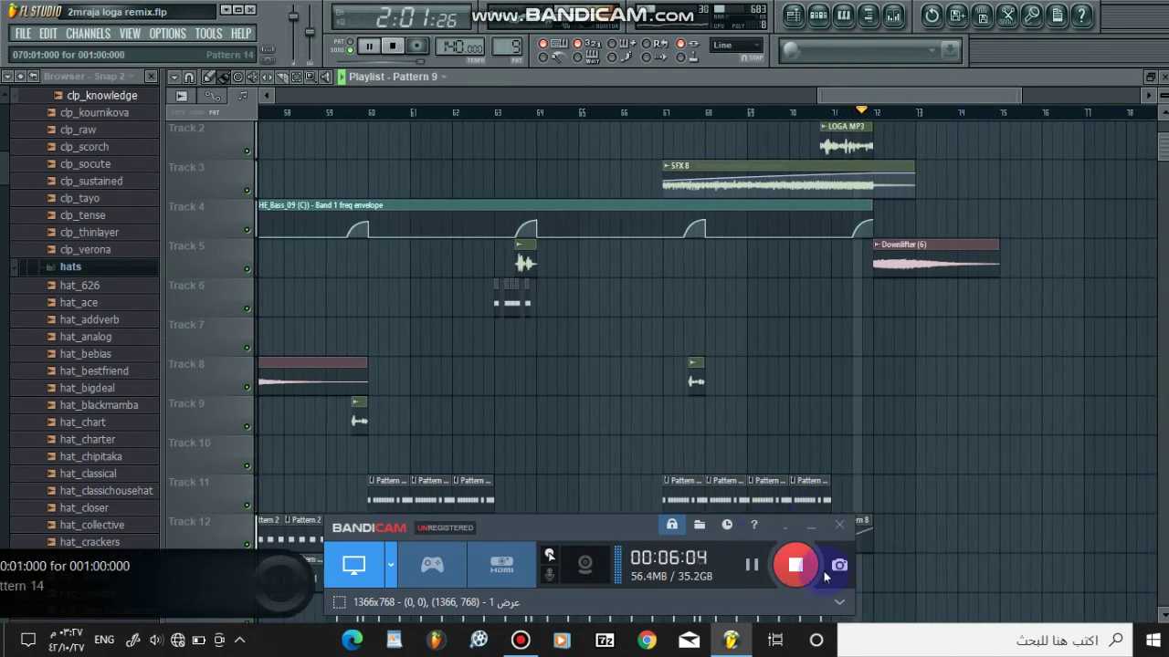